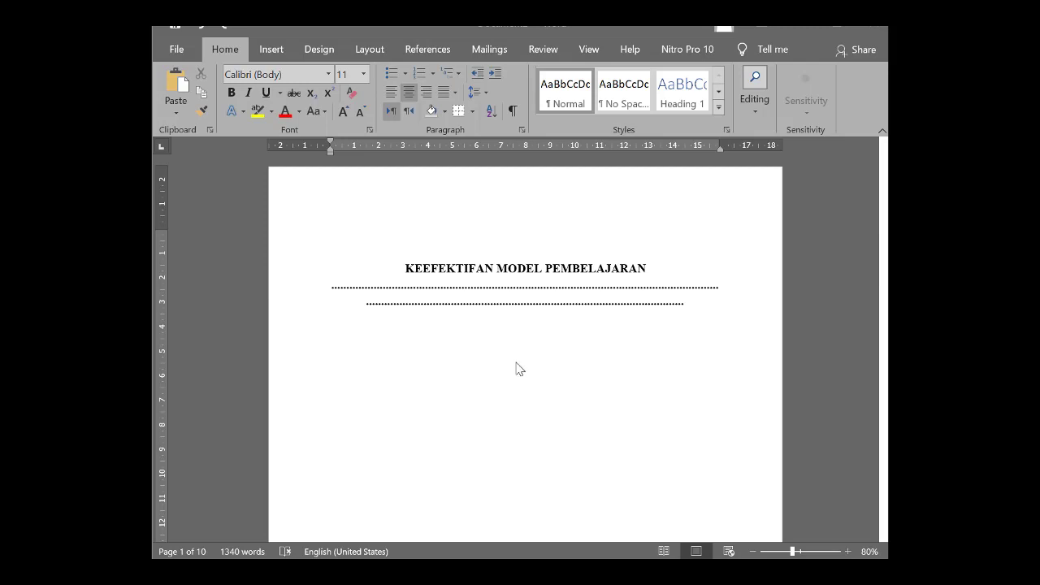
Insert the Plain Number 2 page number, centred at the bottom of every page.
left_click(275, 47)
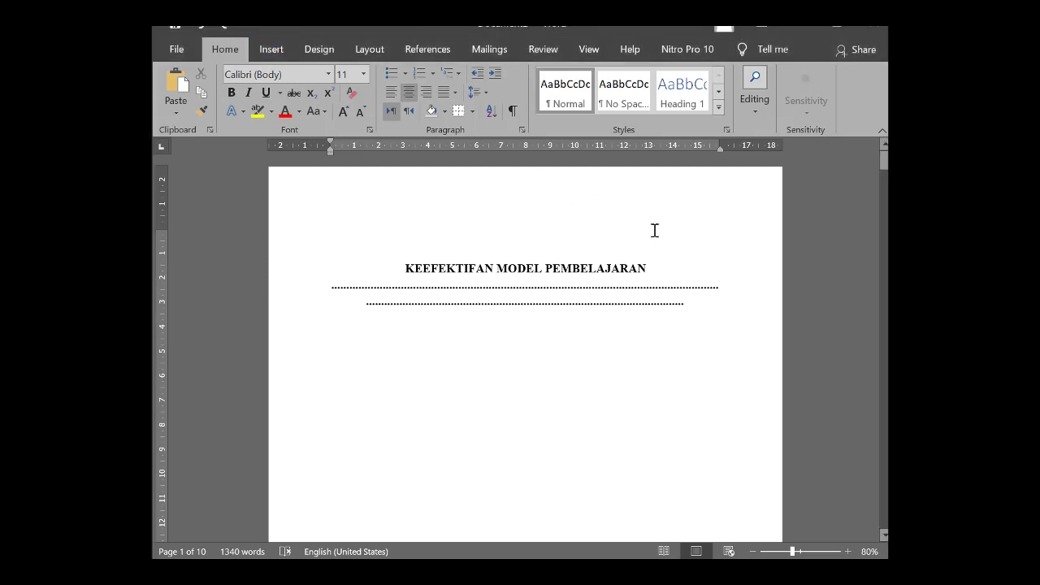
left_click(271, 50)
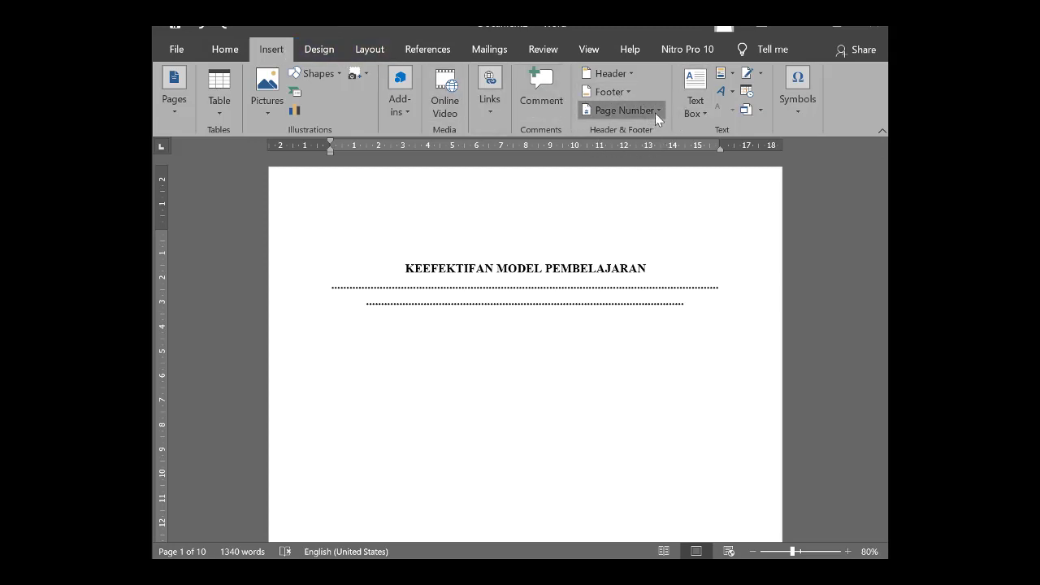
left_click(624, 109)
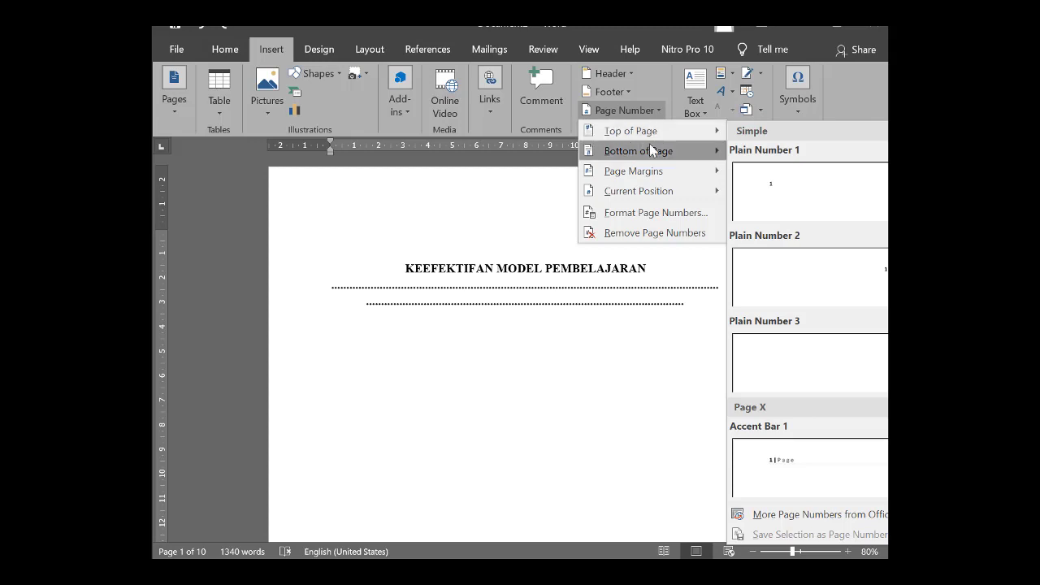
mouse_move(638, 151)
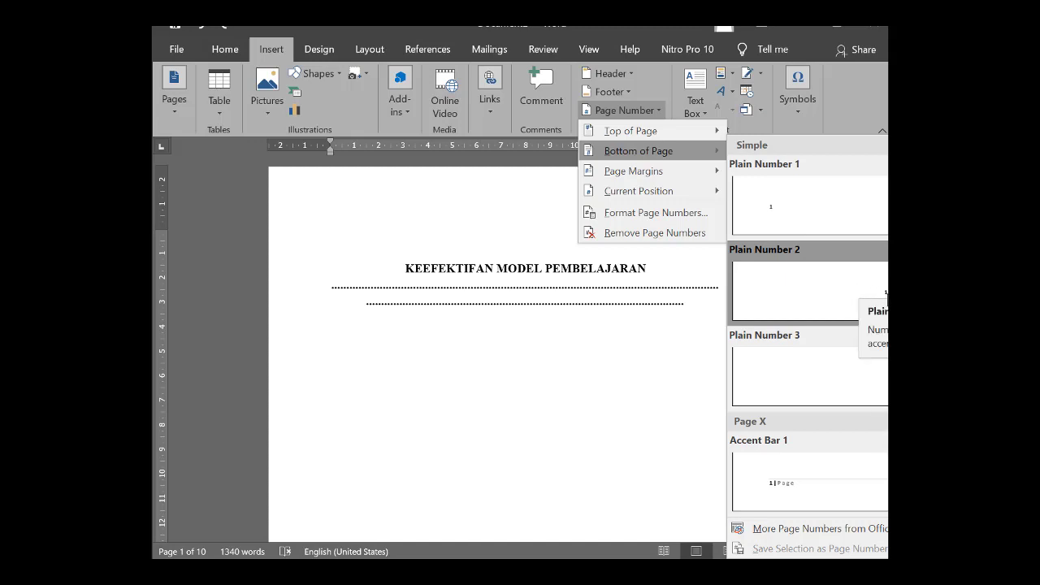
left_click(855, 286)
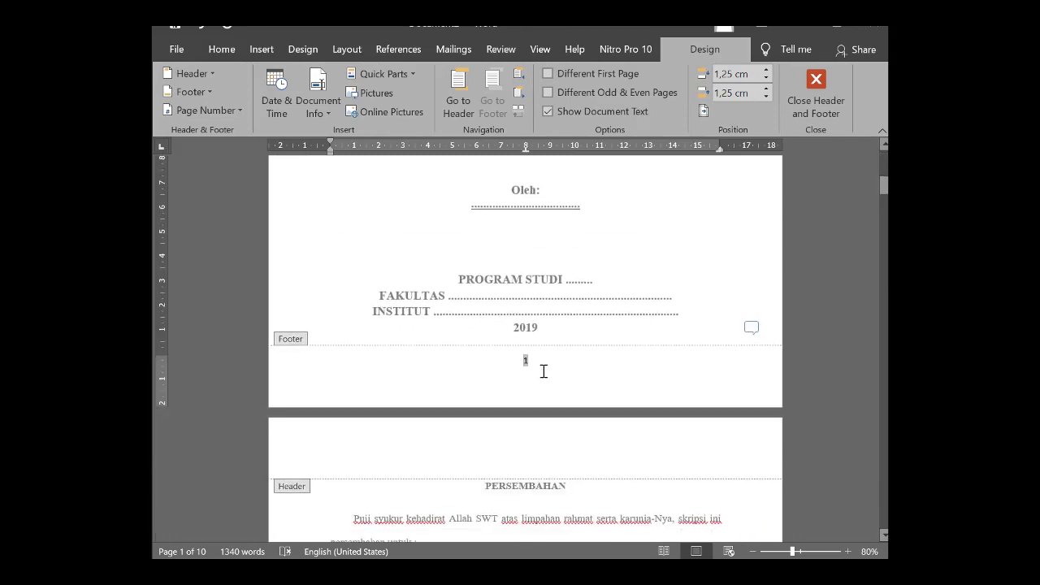
scroll(560, 386, "down", 4)
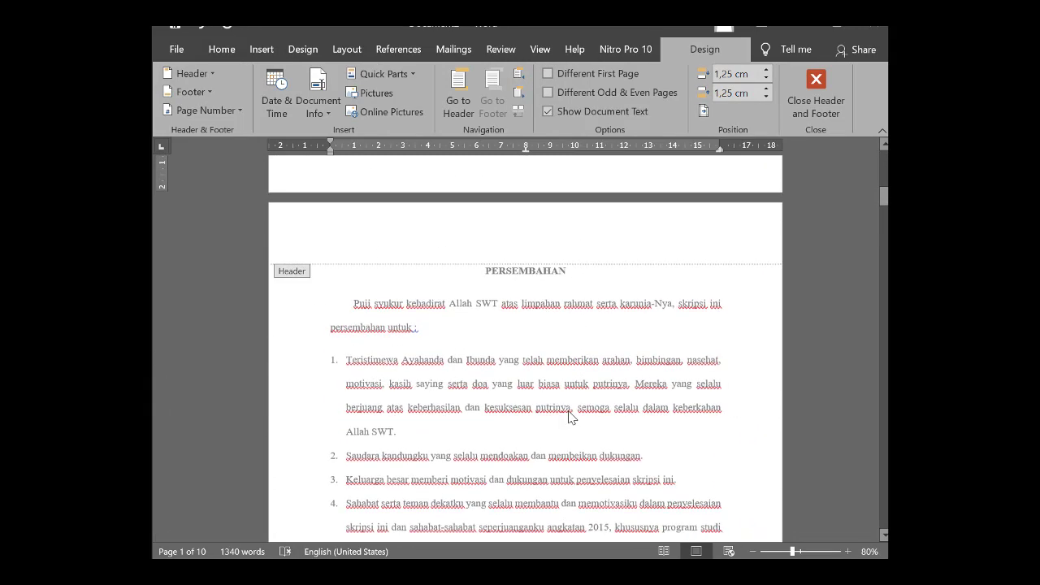
scroll(568, 413, "down", 4)
scroll(569, 413, "down", 4)
scroll(532, 430, "up", 4)
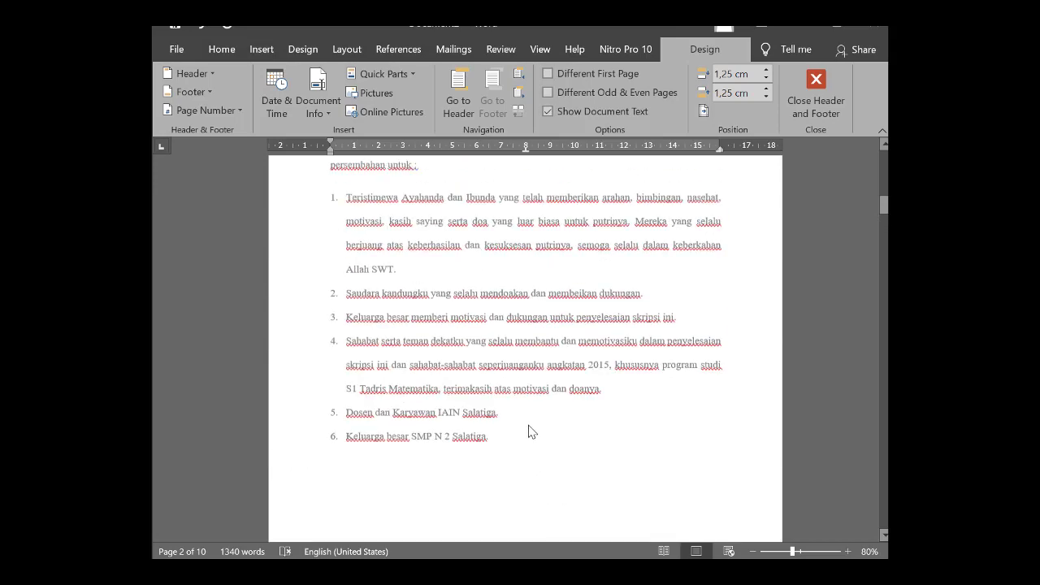
scroll(529, 425, "up", 4)
scroll(560, 414, "up", 4)
scroll(573, 395, "down", 1)
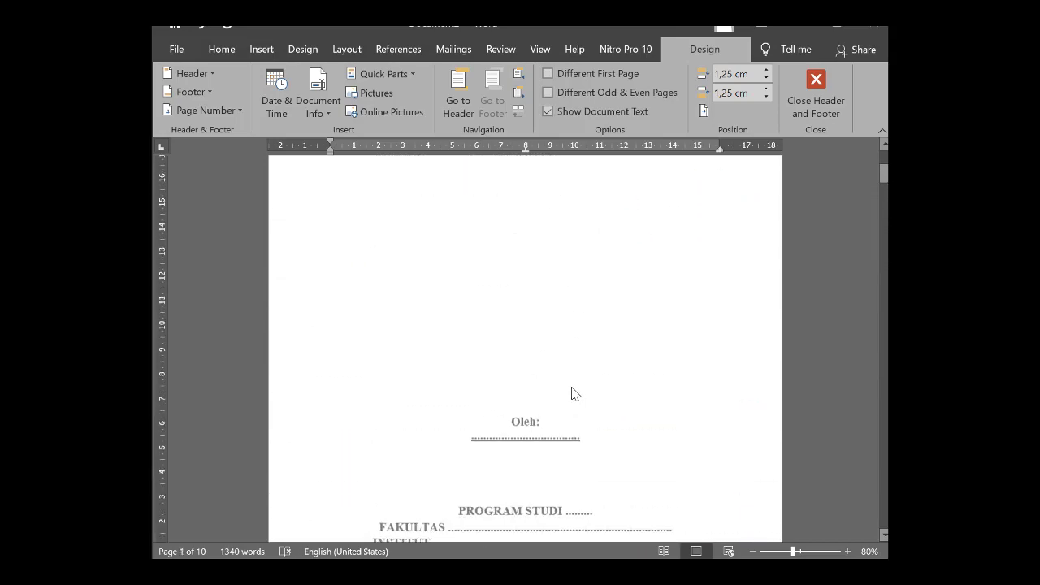
scroll(571, 422, "down", 3)
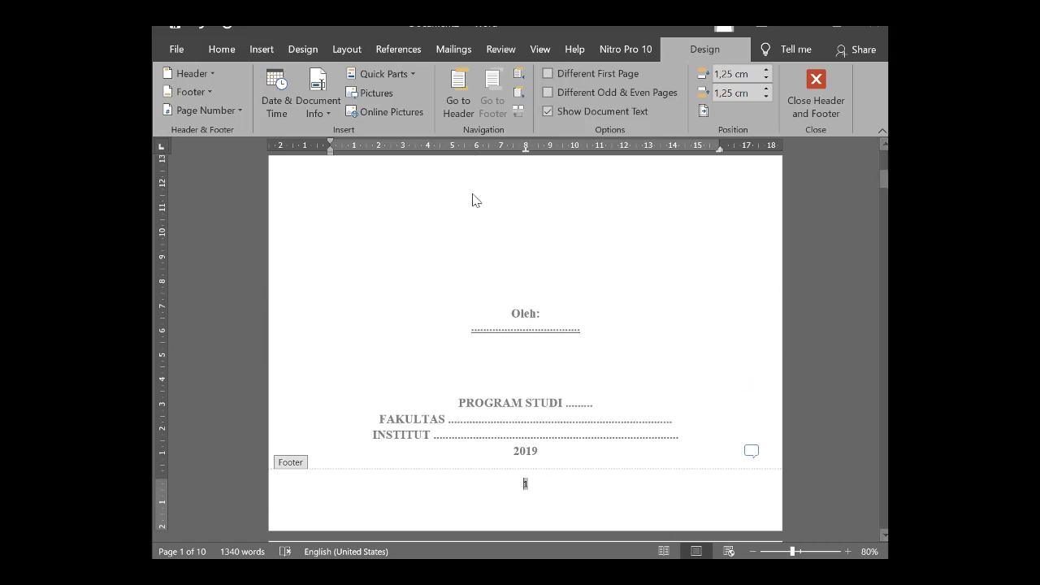
Format the page numbers as i, ii, iii with numbering starting at i.
left_click(223, 113)
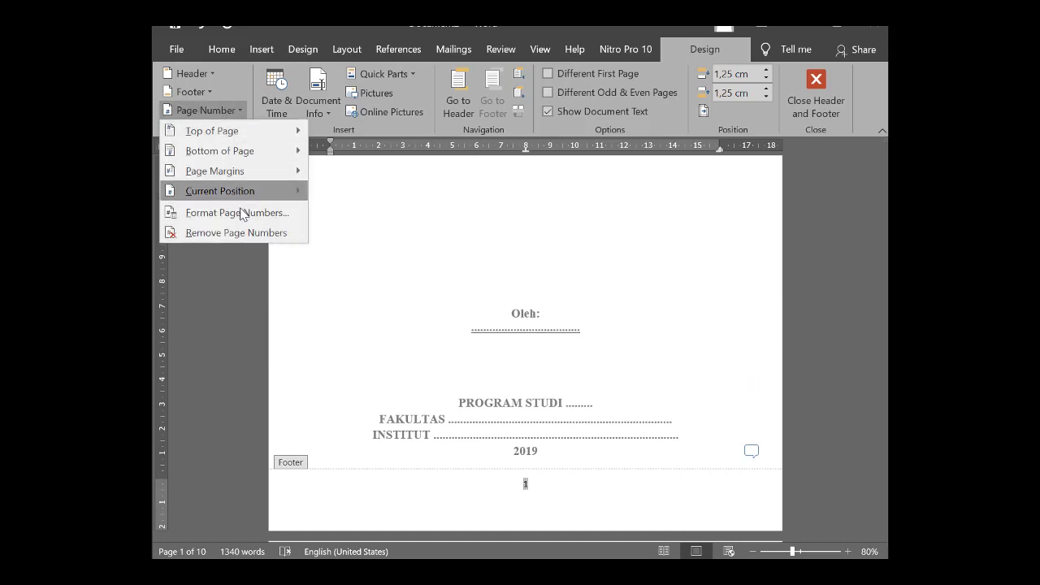
left_click(355, 216)
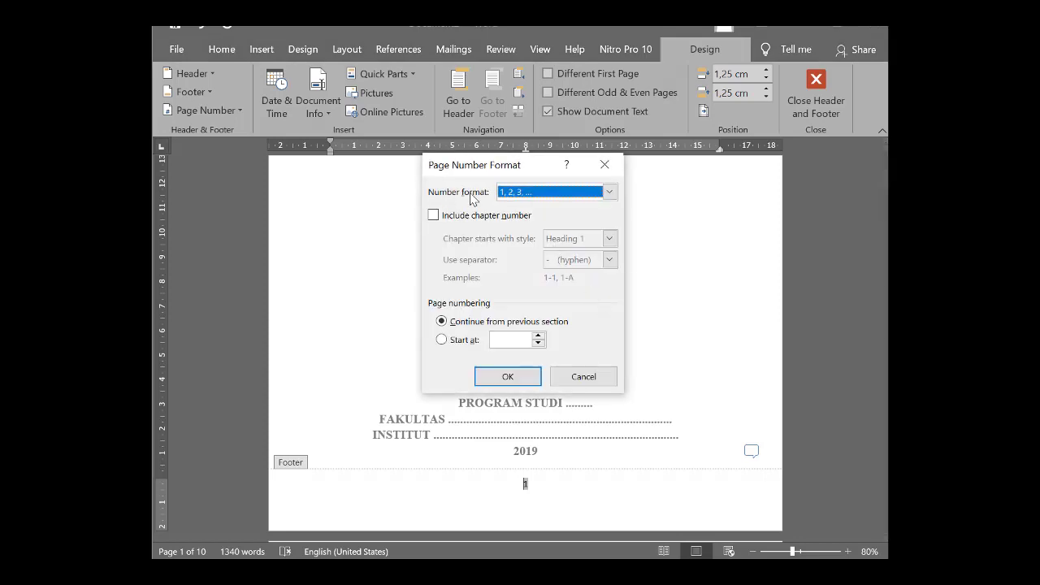
left_click(610, 192)
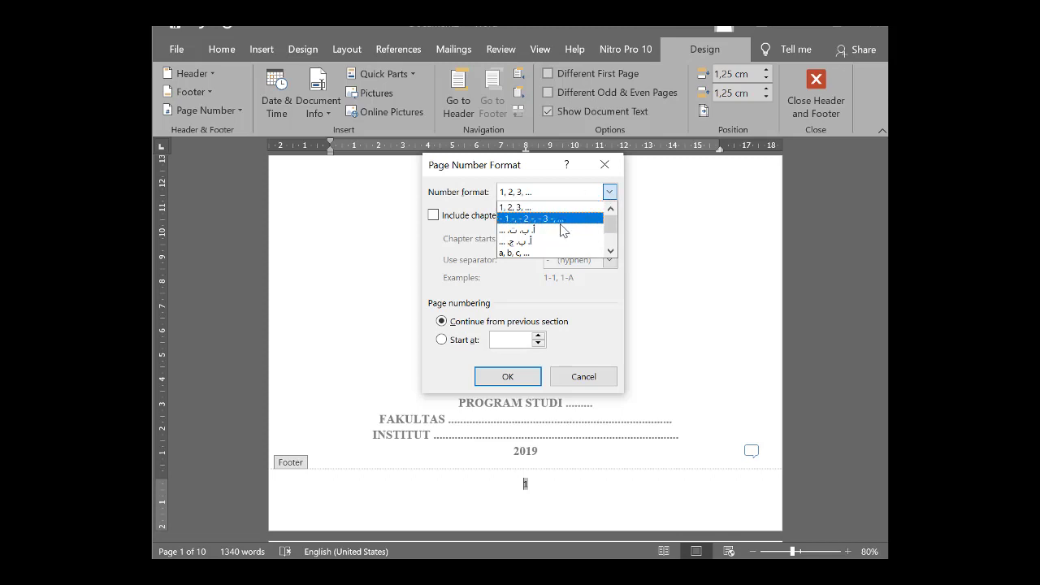
scroll(552, 232, "down", 1)
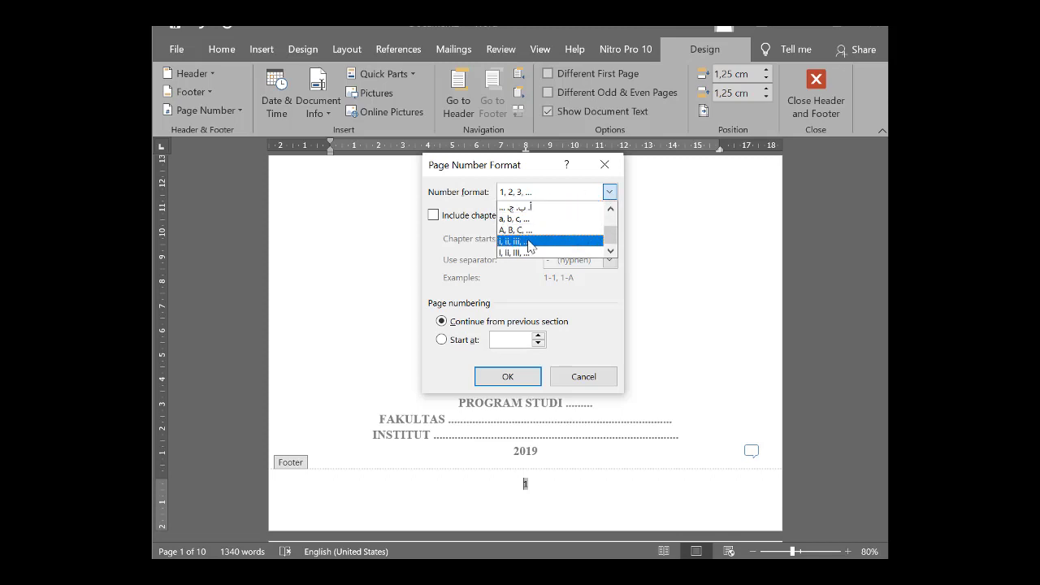
left_click(528, 241)
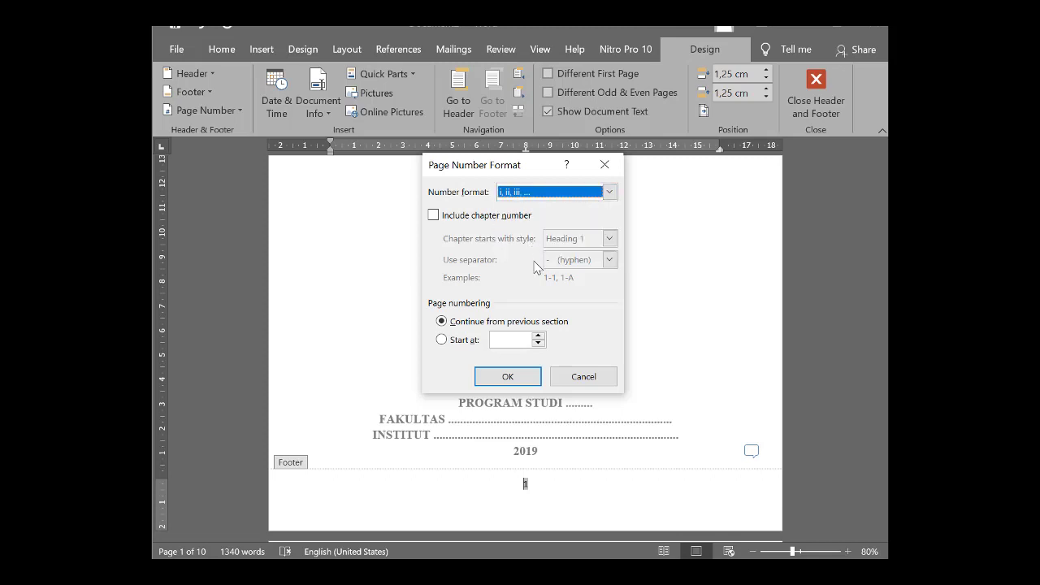
left_click(473, 341)
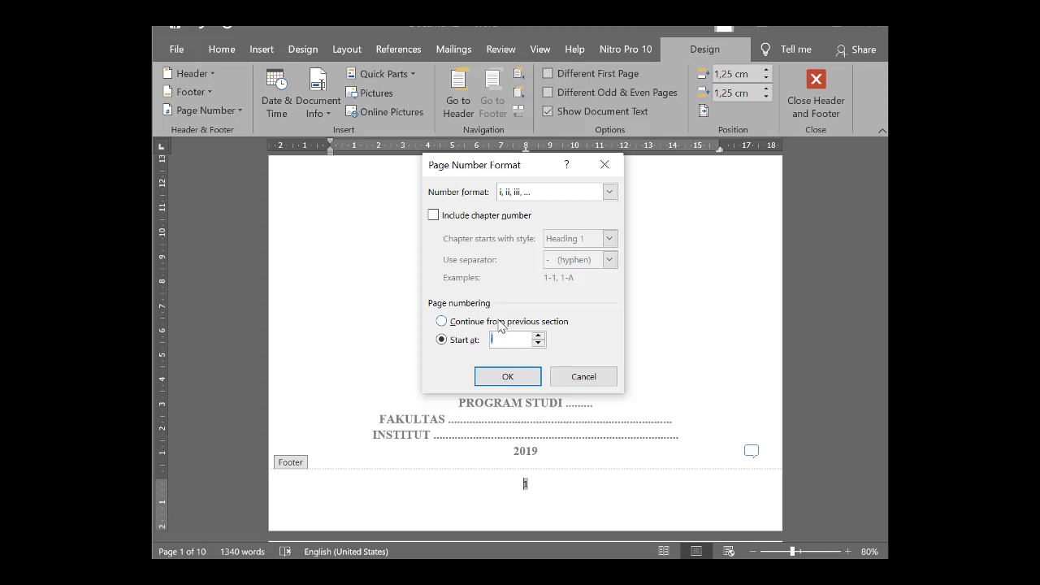
left_click(524, 376)
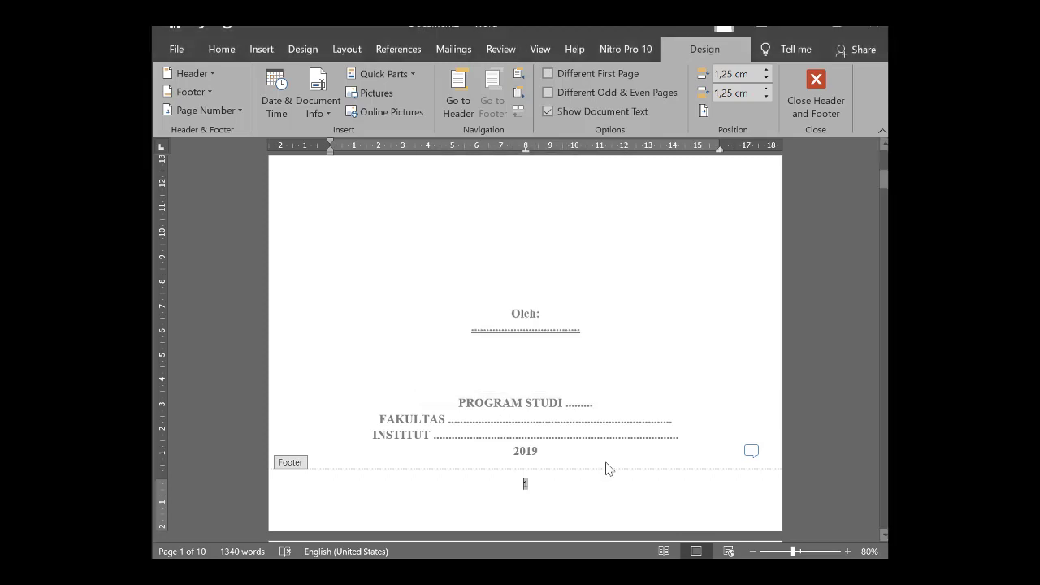
scroll(574, 365, "up", 3)
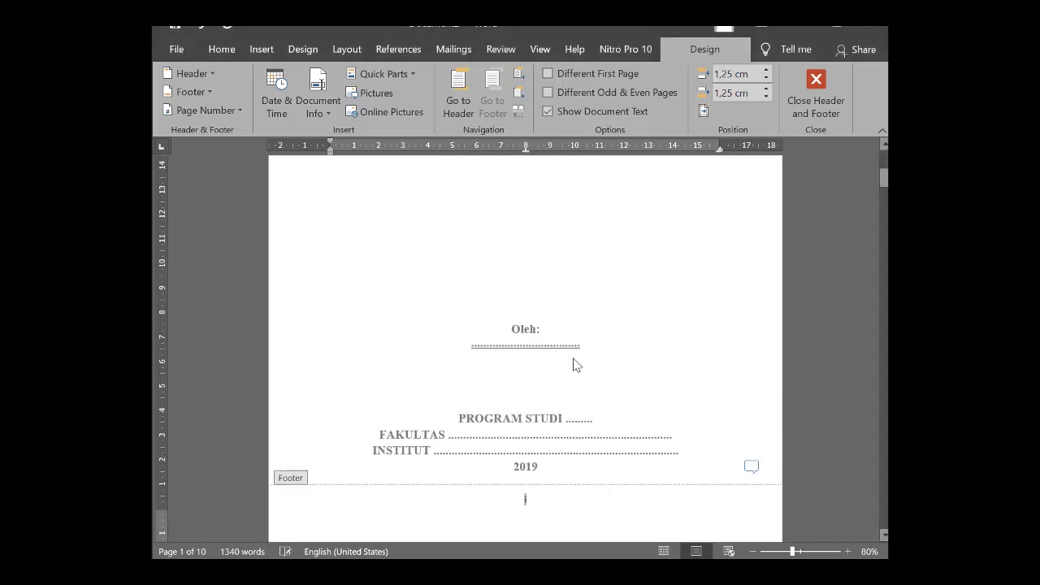
scroll(557, 298, "up", 5)
scroll(566, 311, "down", 6)
scroll(568, 320, "down", 4)
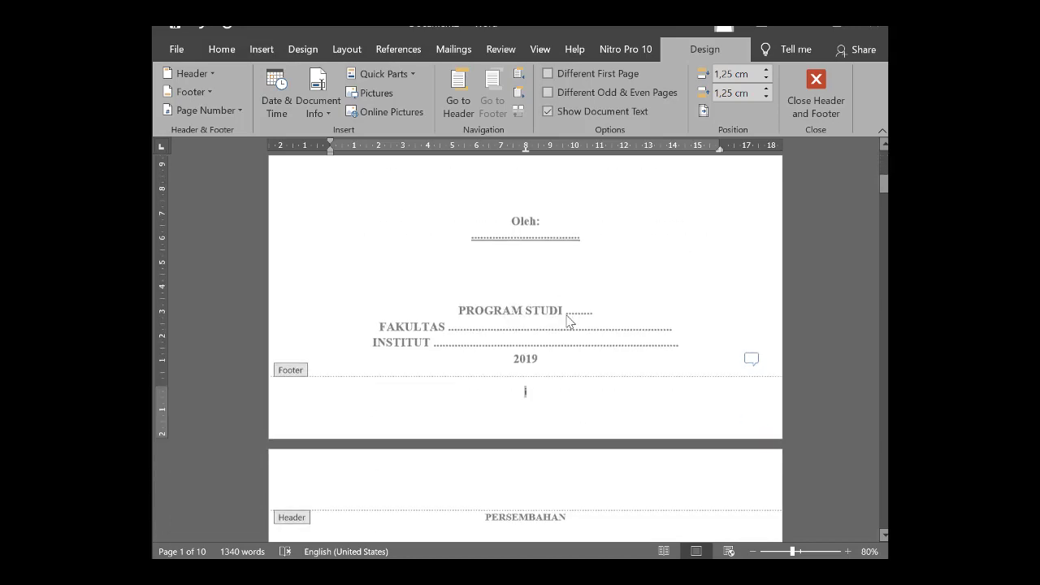
scroll(536, 337, "down", 4)
scroll(564, 332, "down", 6)
scroll(563, 336, "down", 7)
scroll(564, 335, "down", 4)
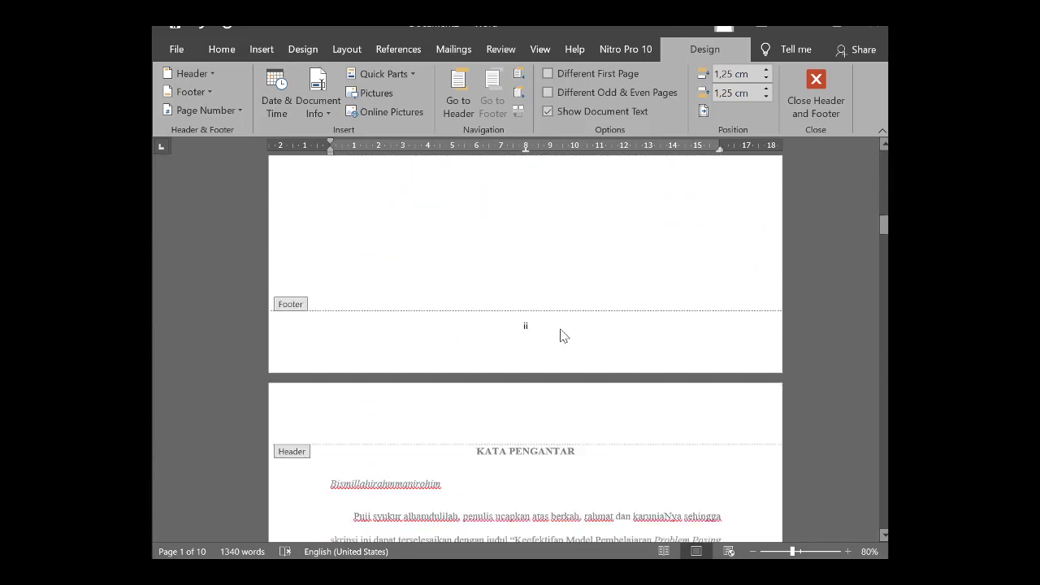
scroll(557, 365, "down", 6)
scroll(617, 382, "down", 10)
scroll(683, 395, "down", 6)
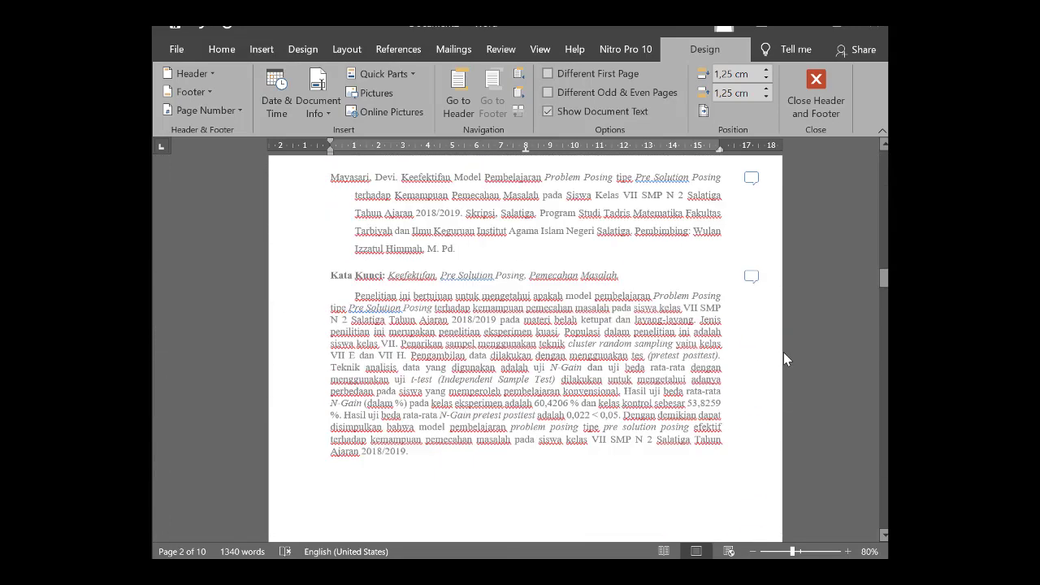
scroll(783, 352, "down", 2)
scroll(715, 357, "down", 5)
scroll(659, 360, "down", 7)
scroll(714, 366, "down", 5)
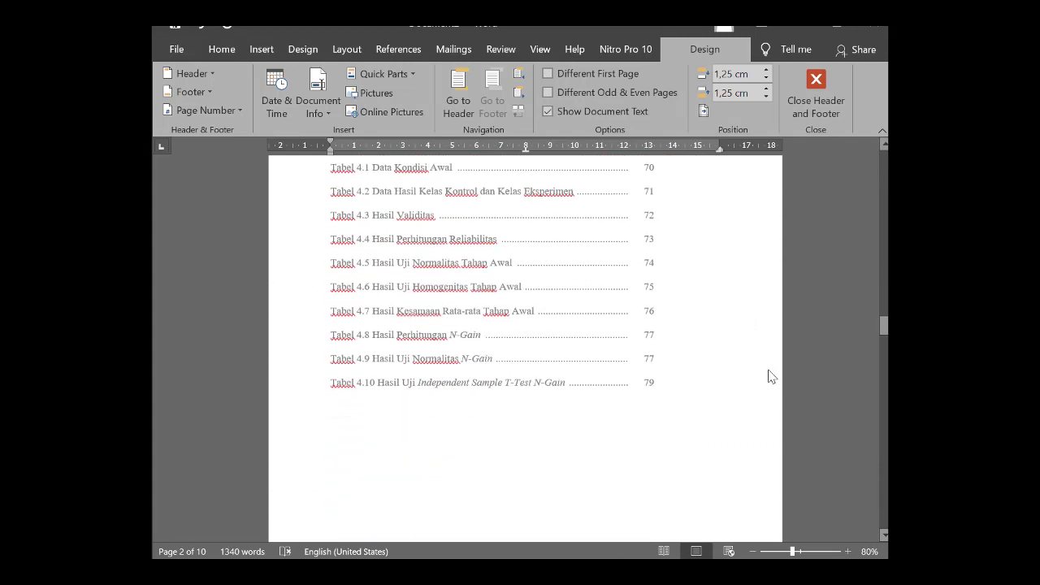
scroll(768, 373, "down", 6)
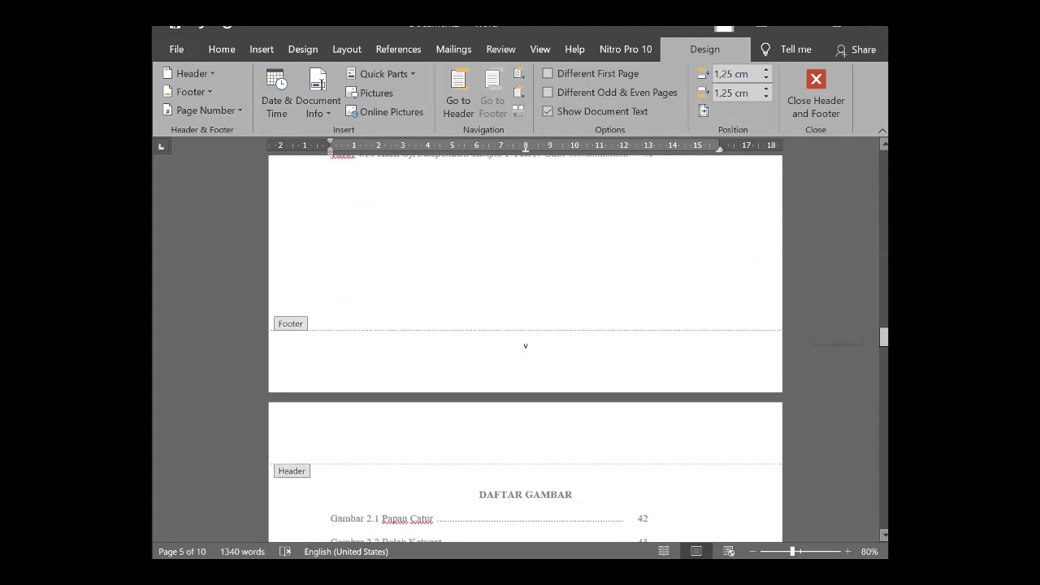
scroll(883, 337, "down", 8)
scroll(883, 337, "down", 5)
scroll(883, 337, "down", 5)
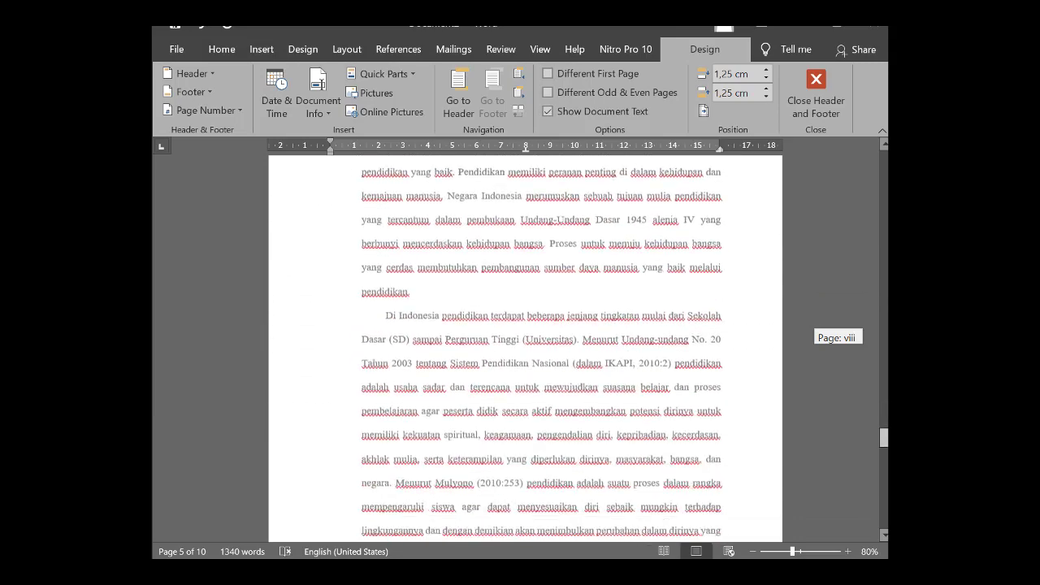
scroll(883, 337, "down", 4)
scroll(526, 346, "down", 2)
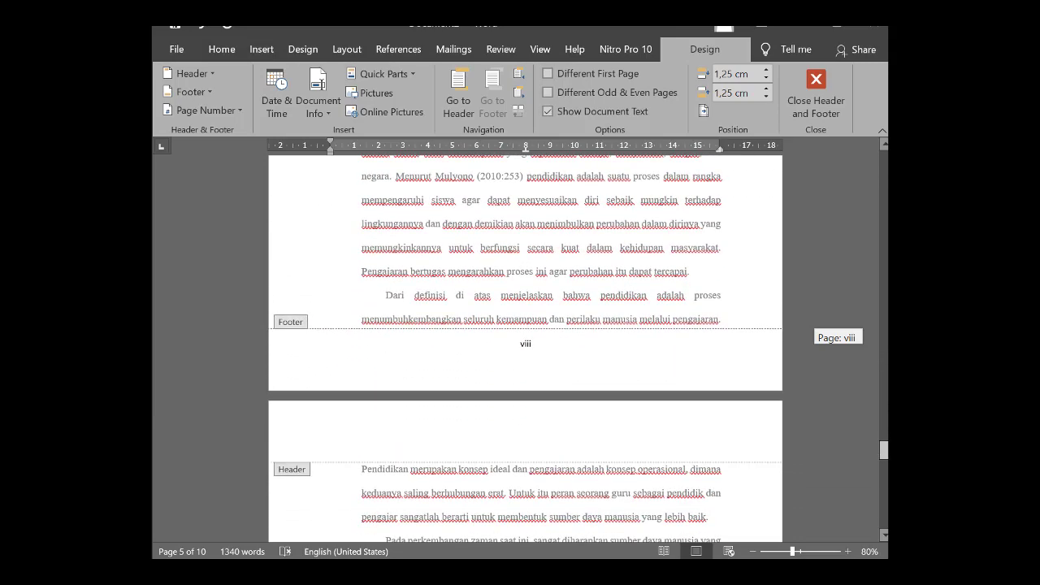
scroll(585, 344, "up", 6)
scroll(585, 345, "up", 9)
scroll(585, 345, "up", 4)
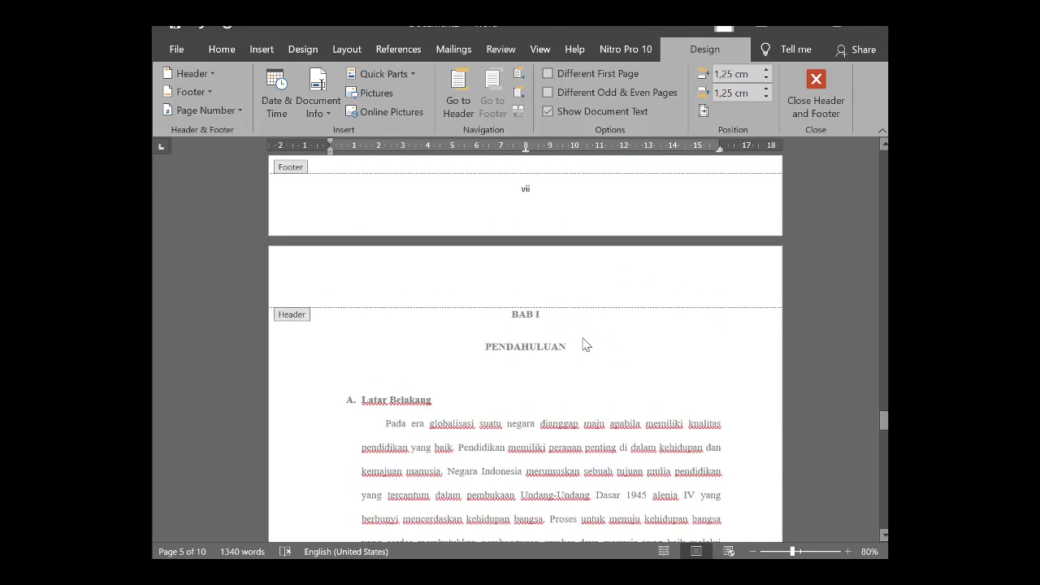
scroll(579, 342, "up", 3)
scroll(561, 305, "up", 2)
Insert a Next Page section break at the end of page vii, before BAB I.
double_click(564, 301)
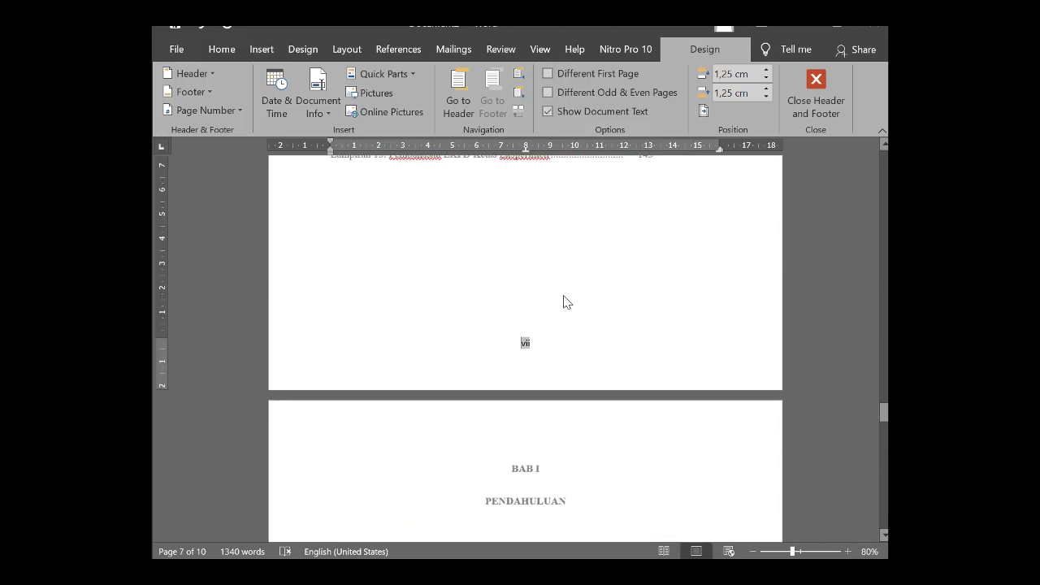
left_click(537, 329)
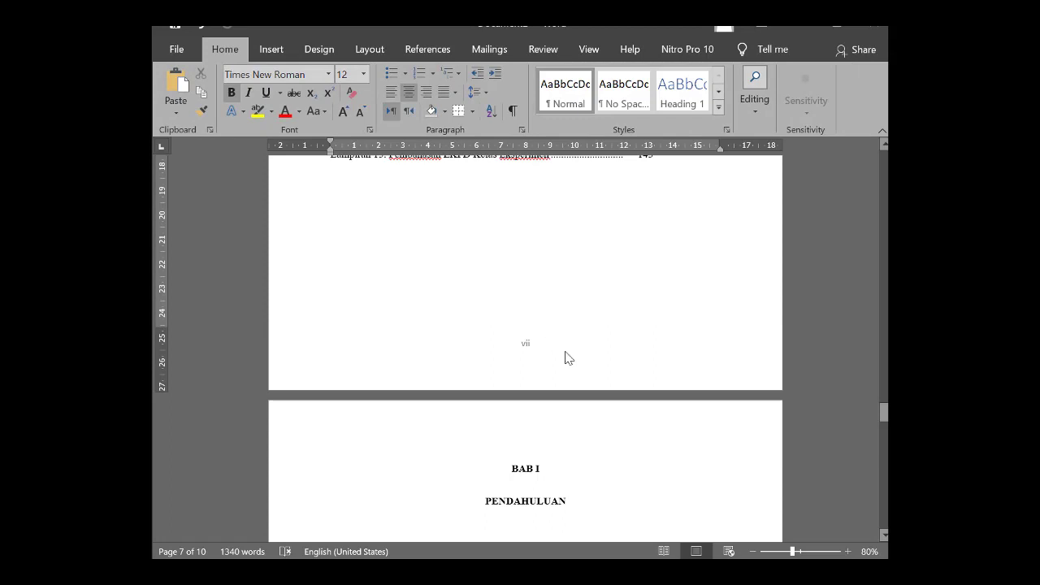
scroll(566, 350, "up", 3)
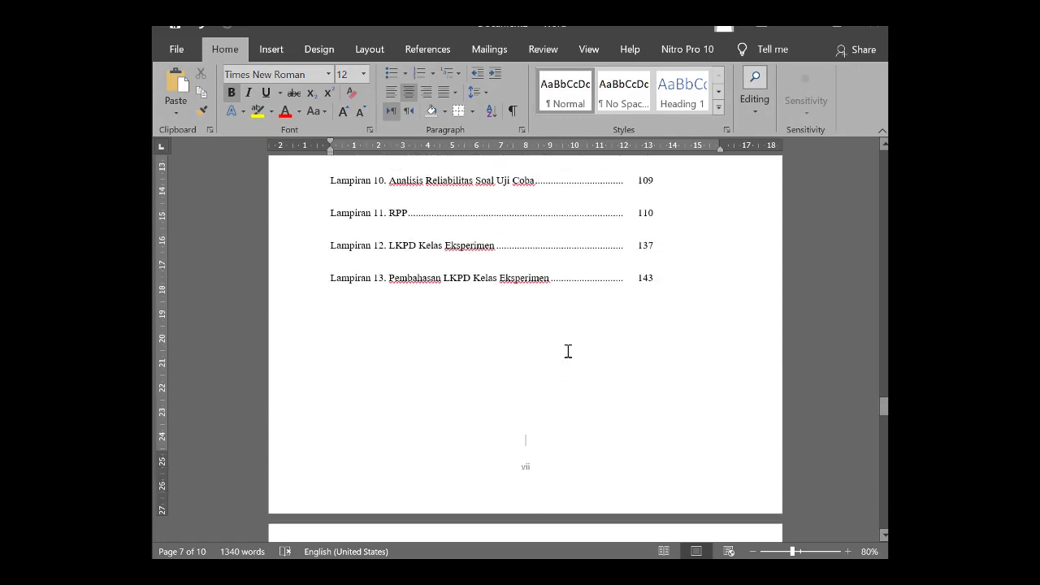
scroll(566, 350, "down", 3)
scroll(540, 333, "down", 1)
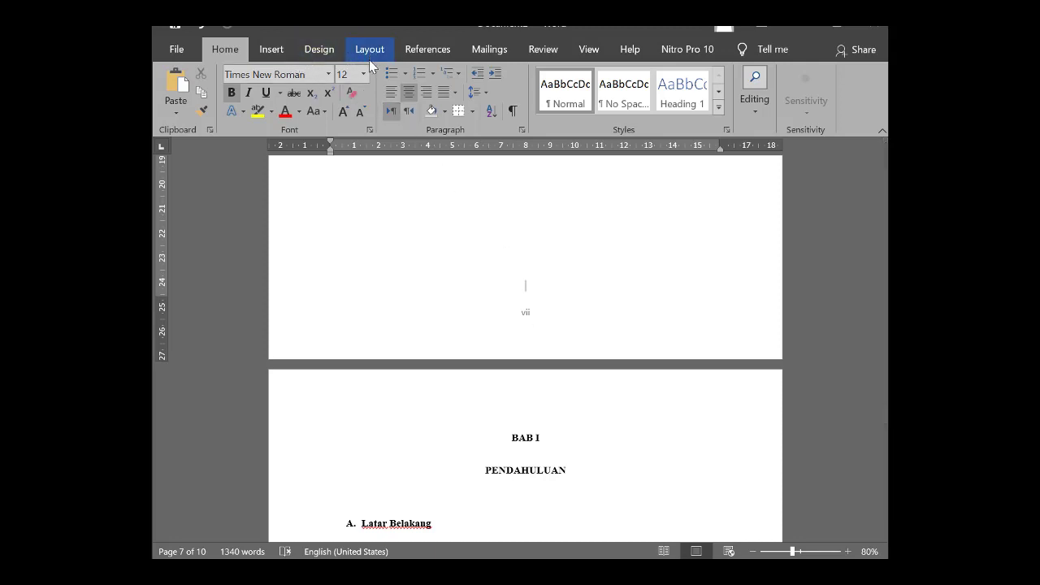
left_click(376, 49)
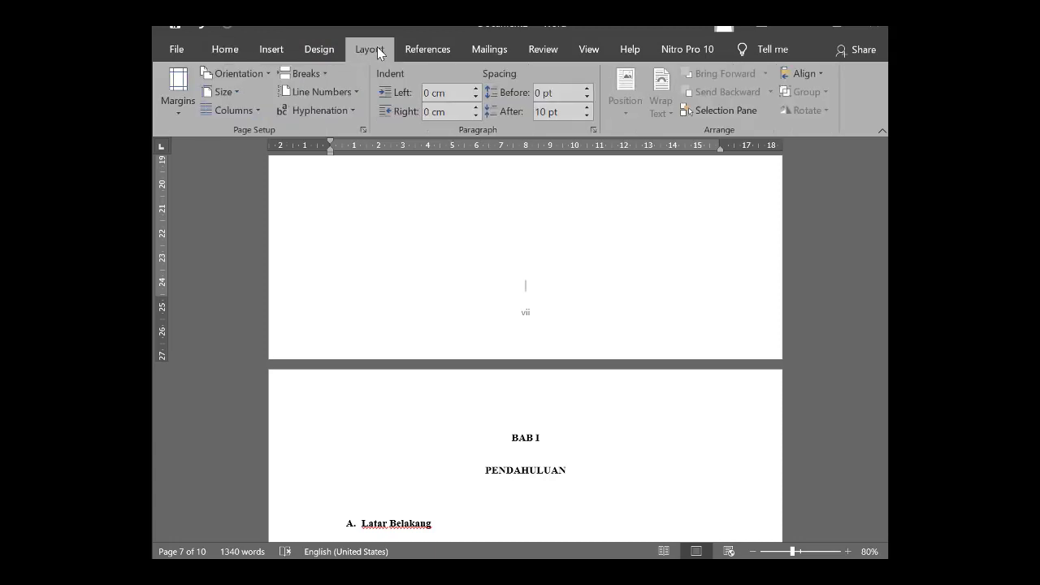
left_click(323, 75)
left_click(323, 75)
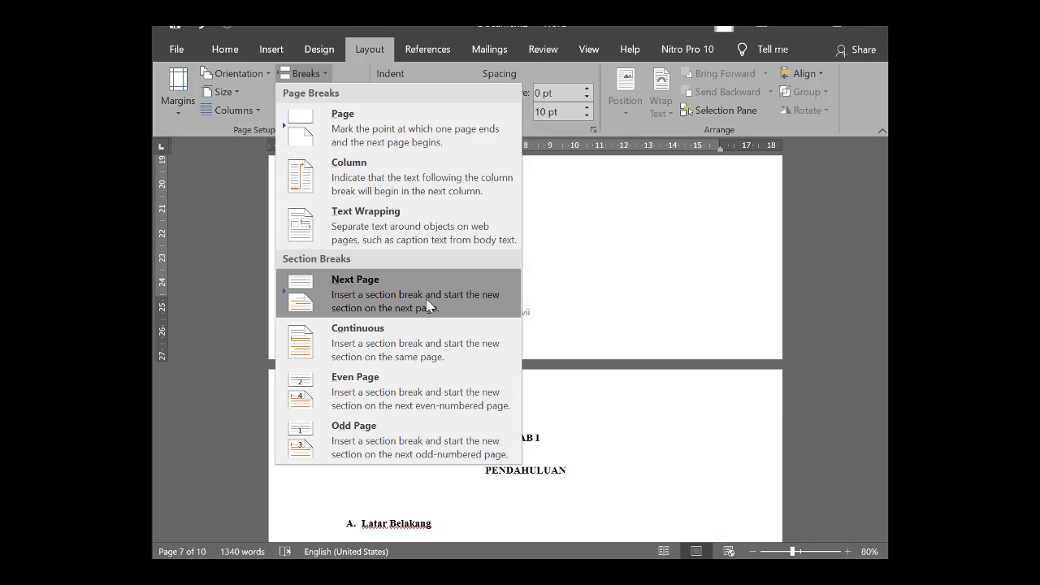
left_click(370, 299)
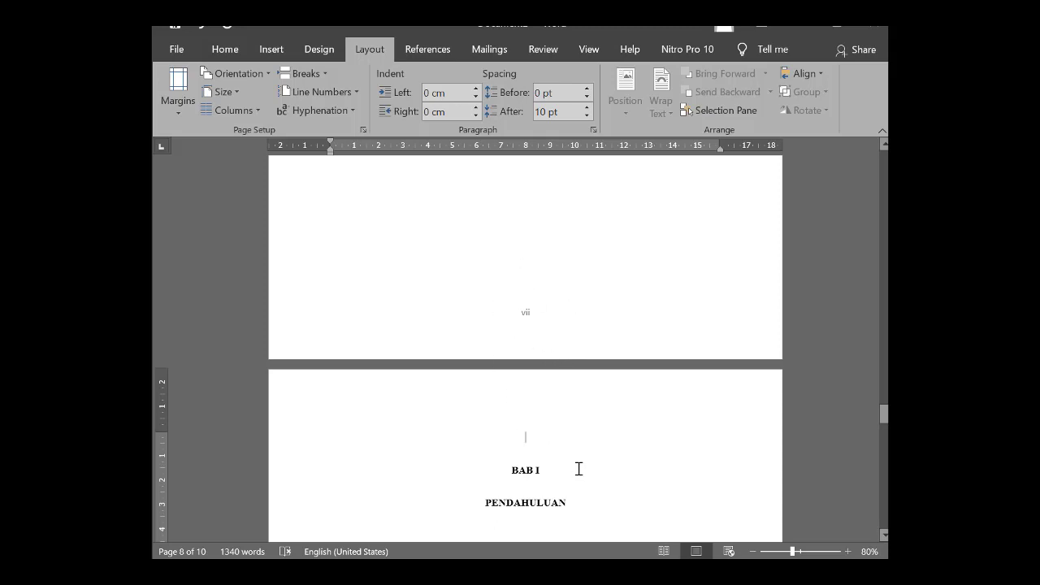
Delete the empty paragraph above the BAB I heading and check the chapter page.
key("Delete")
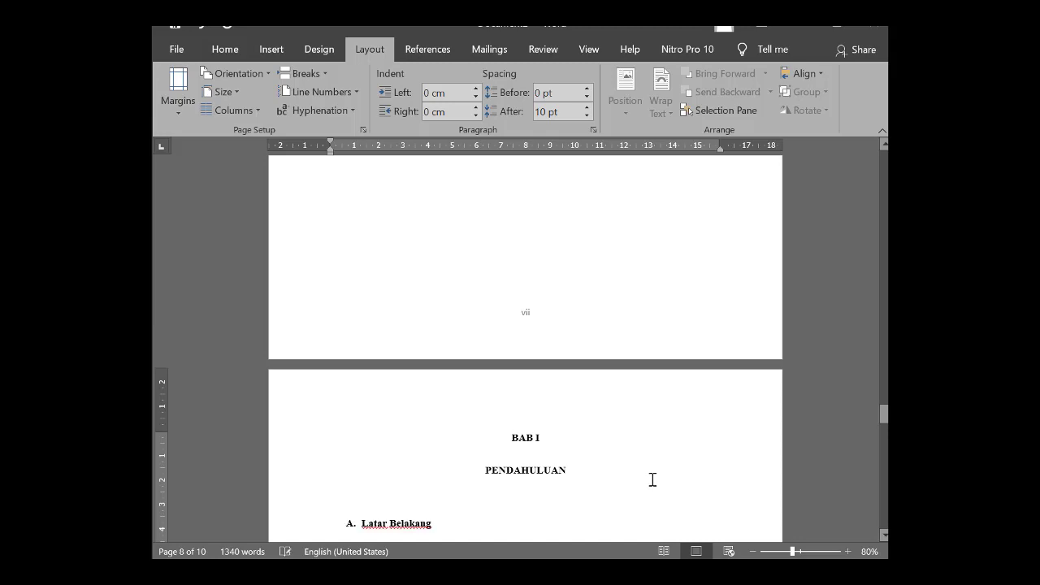
scroll(656, 477, "down", 1)
scroll(629, 450, "down", 2)
scroll(617, 443, "down", 5)
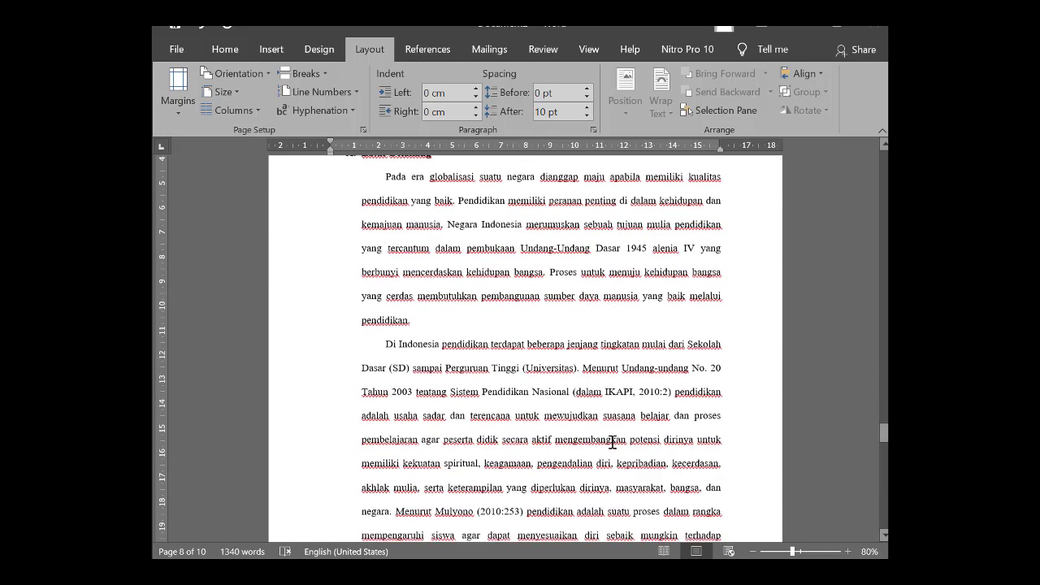
scroll(612, 441, "down", 2)
scroll(612, 441, "down", 2)
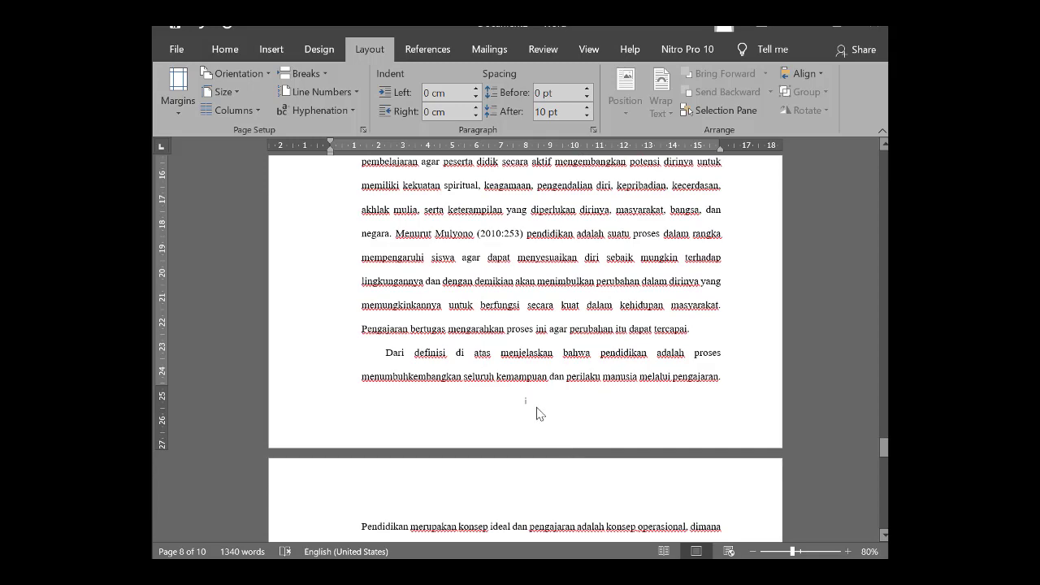
scroll(618, 375, "up", 2)
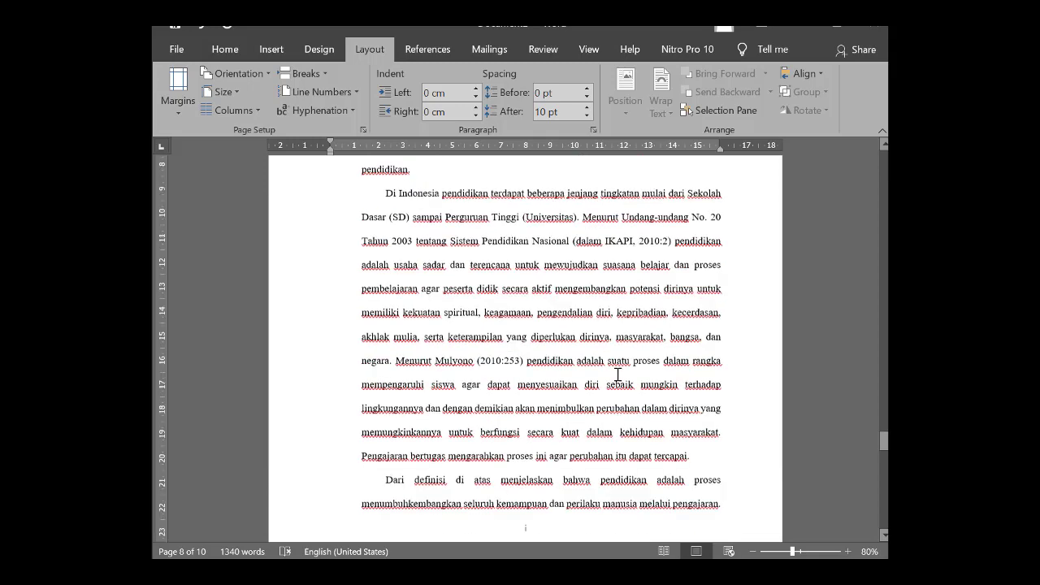
scroll(621, 365, "up", 2)
scroll(621, 363, "up", 2)
scroll(531, 249, "up", 1)
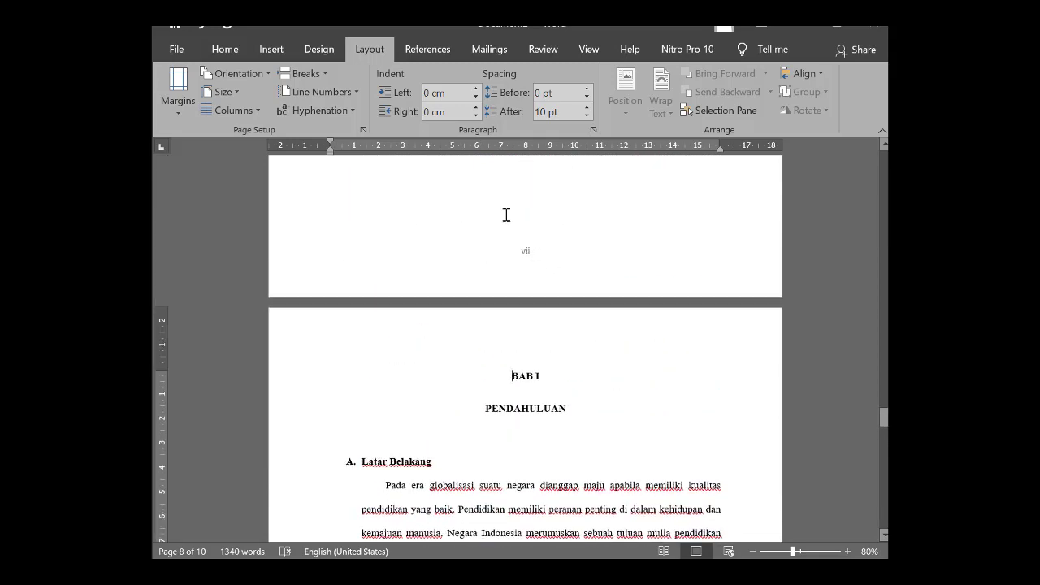
scroll(520, 273, "down", 3)
scroll(540, 341, "down", 3)
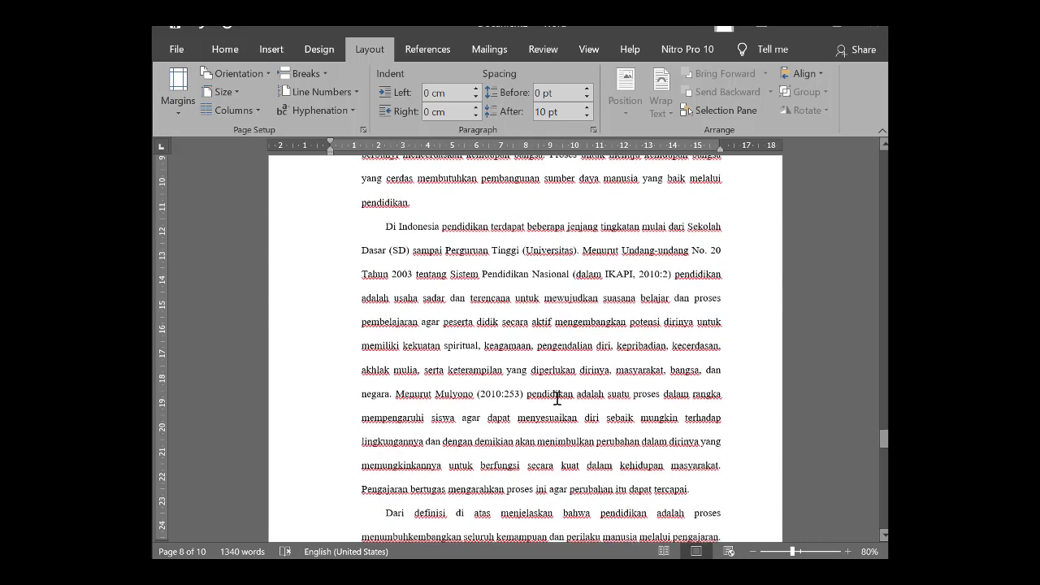
scroll(557, 395, "down", 2)
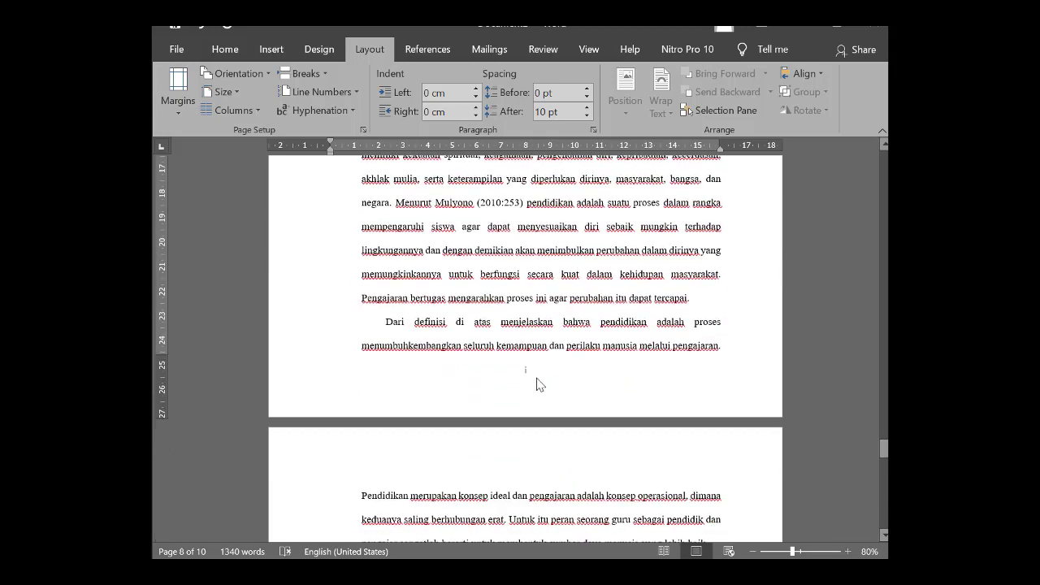
key("ctrl+m")
Set the BAB I section footer to 1, 2, 3 numbering starting at 1, then close the footer.
double_click(527, 376)
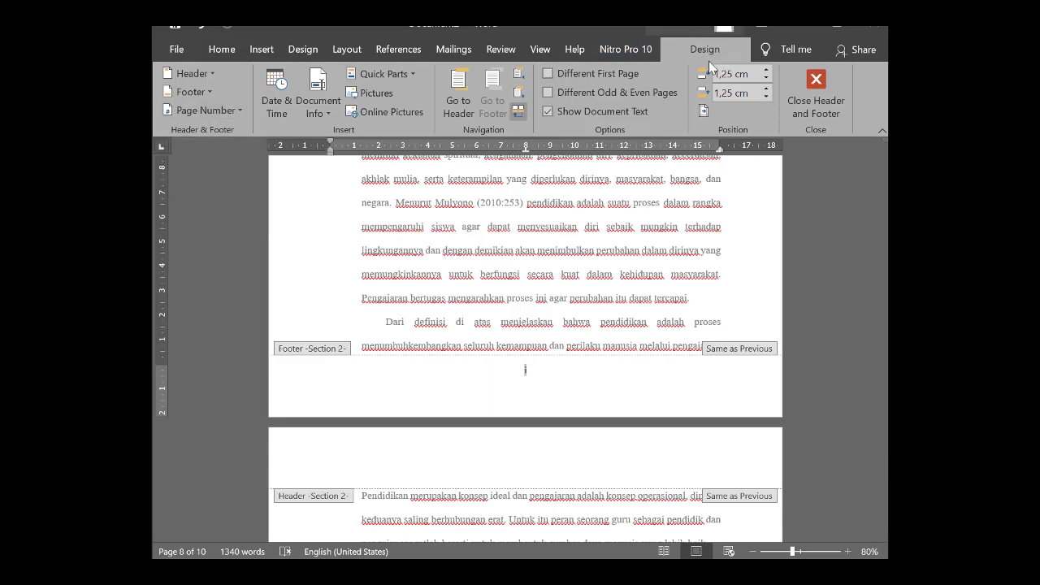
left_click(236, 111)
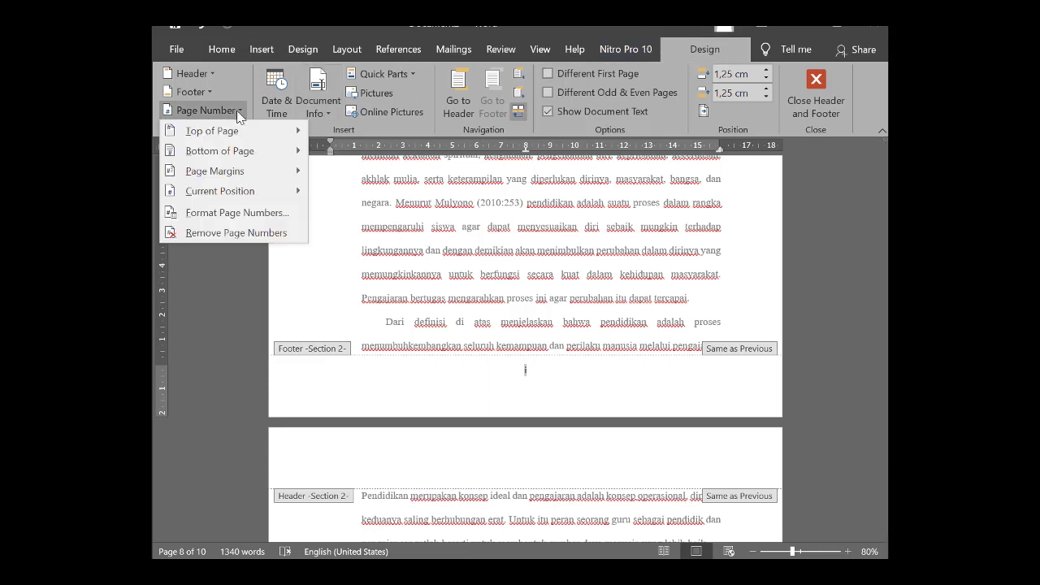
mouse_move(219, 151)
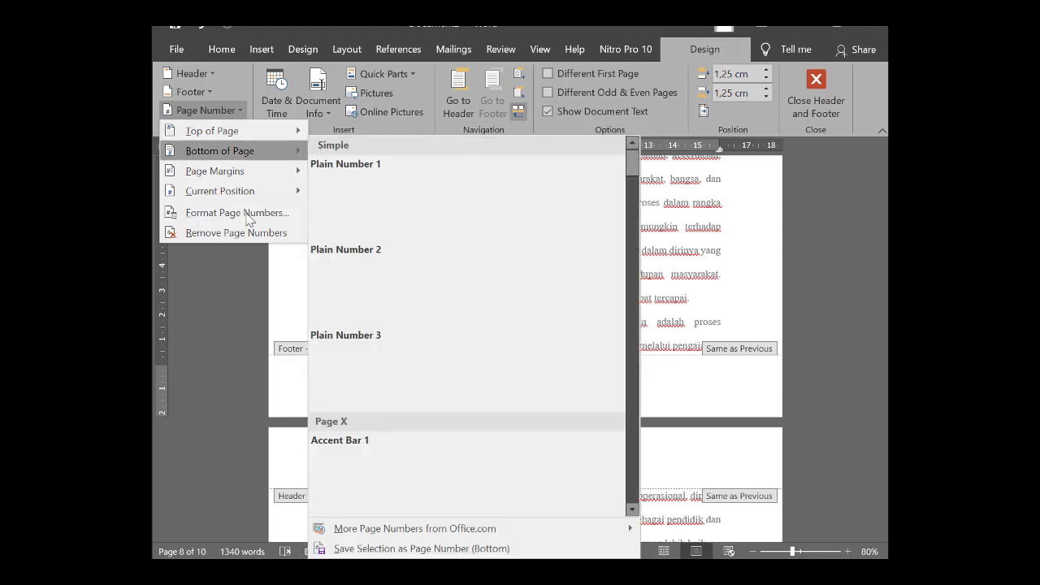
left_click(243, 213)
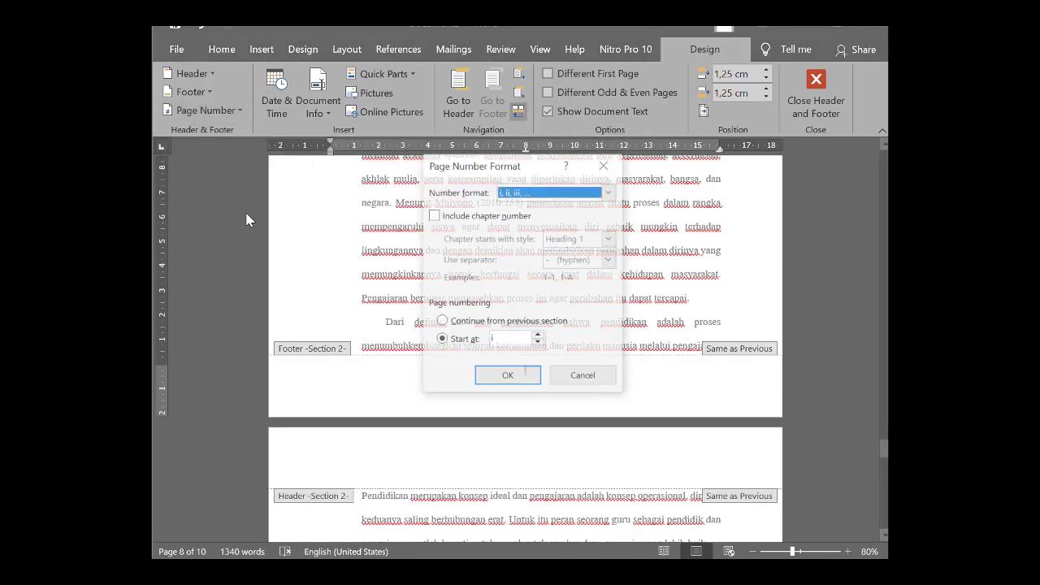
left_click(608, 192)
scroll(573, 225, "up", 1)
scroll(572, 225, "up", 1)
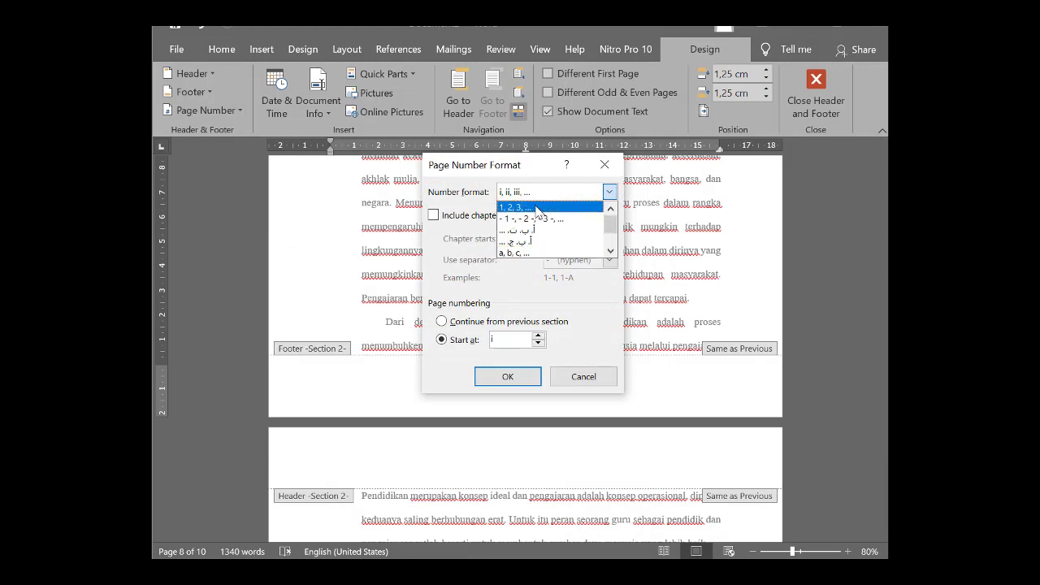
left_click(536, 208)
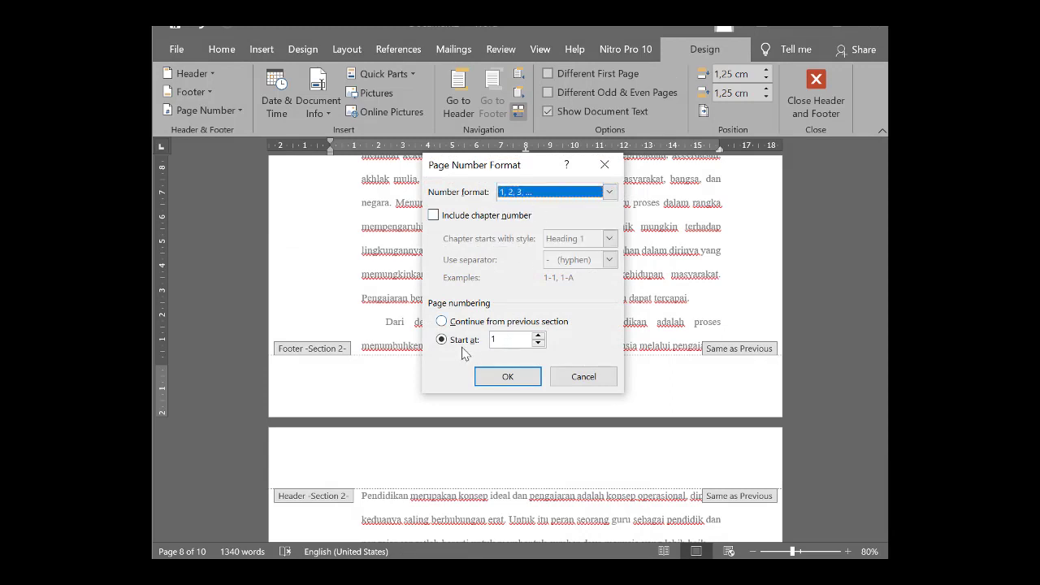
left_click(508, 376)
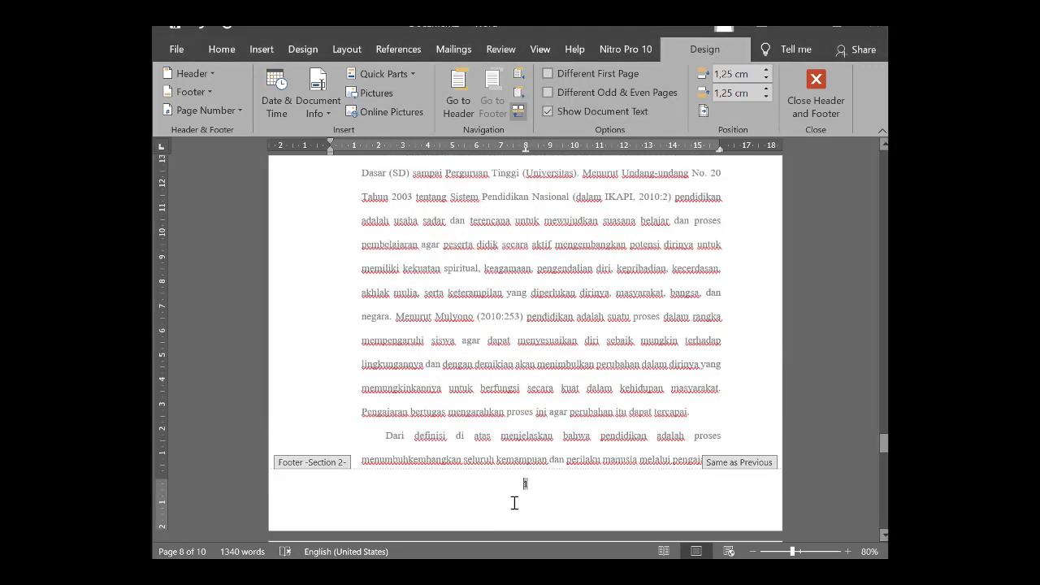
double_click(557, 411)
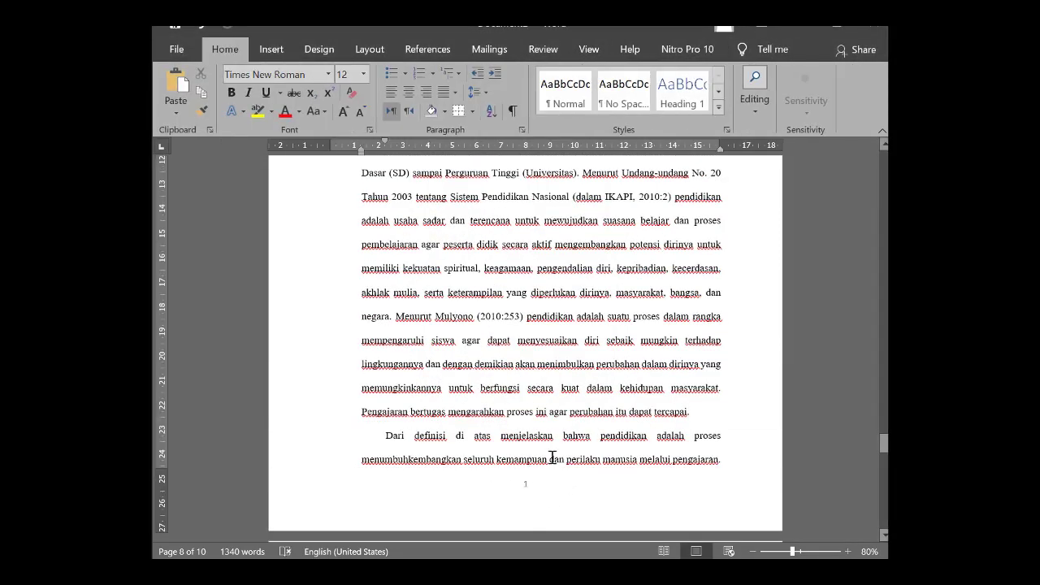
scroll(529, 475, "down", 5)
scroll(528, 479, "down", 4)
scroll(526, 483, "down", 2)
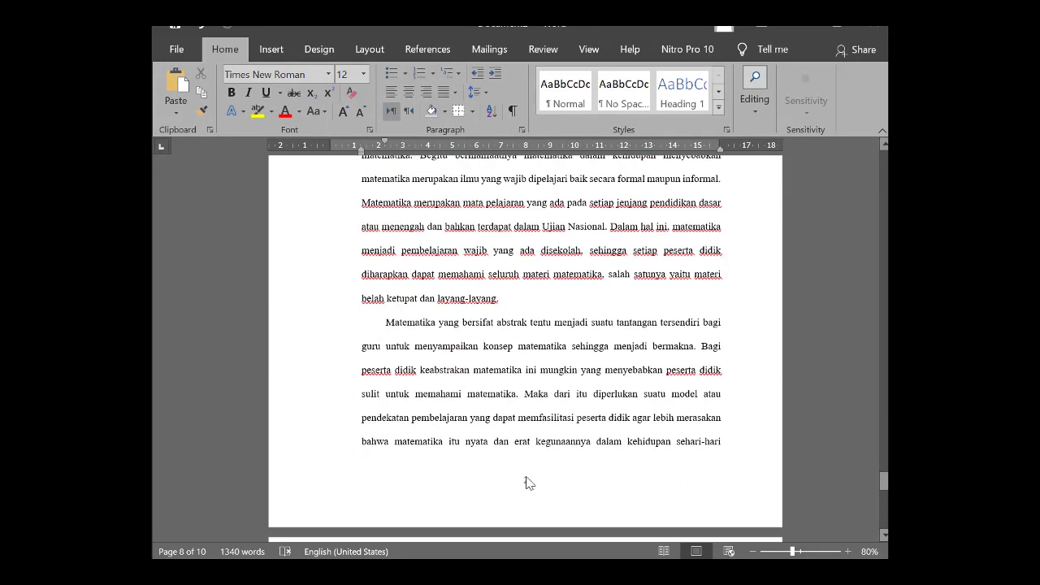
scroll(525, 483, "down", 2)
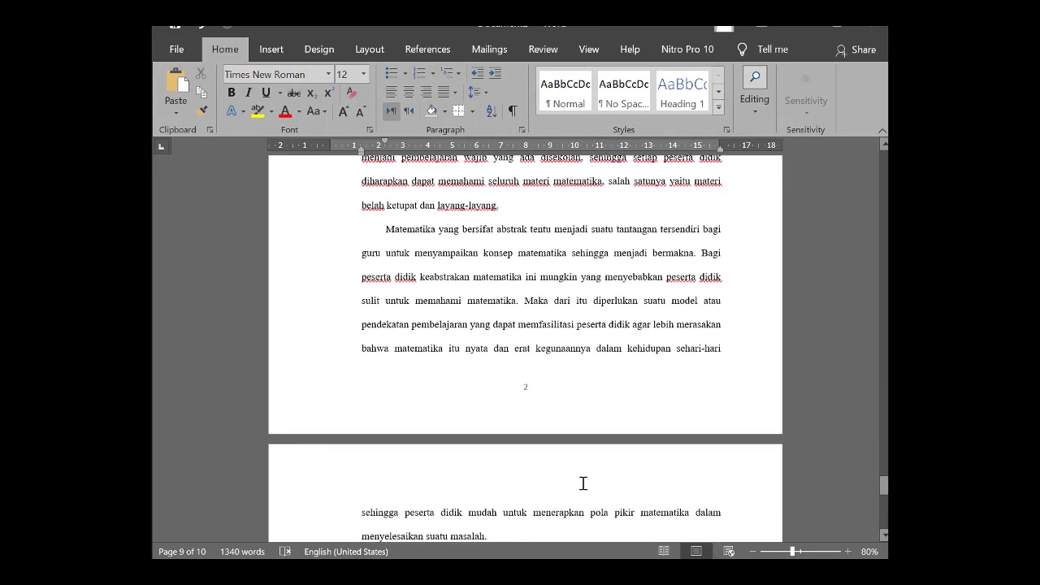
scroll(584, 483, "down", 10)
scroll(513, 490, "down", 3)
scroll(550, 462, "down", 3)
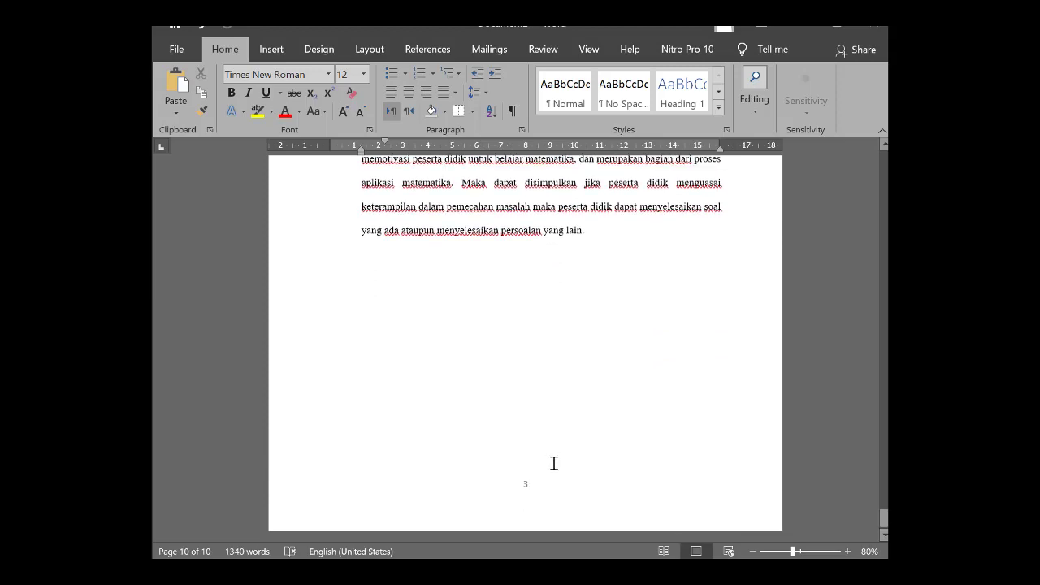
left_click_drag(884, 517, 884, 159)
scroll(610, 332, "down", 5)
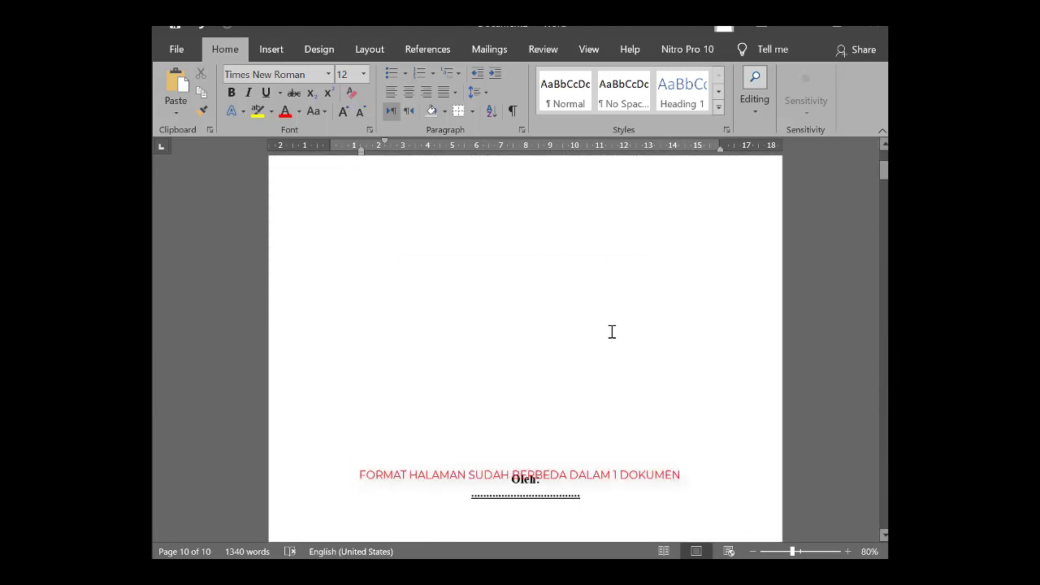
scroll(549, 439, "down", 3)
scroll(552, 445, "down", 2)
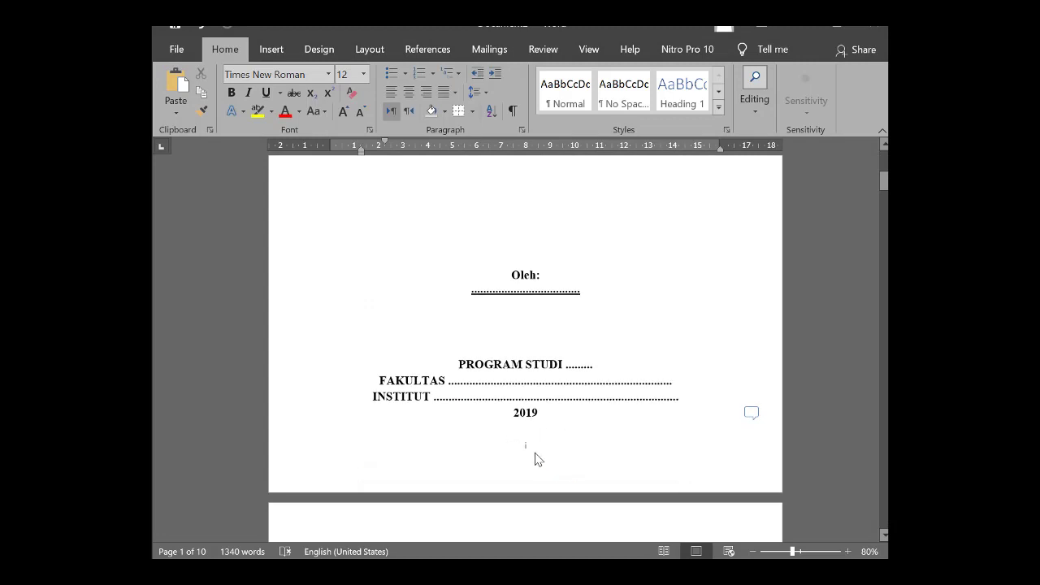
Turn on Different First Page in the cover footer, hiding the title page's number.
double_click(532, 455)
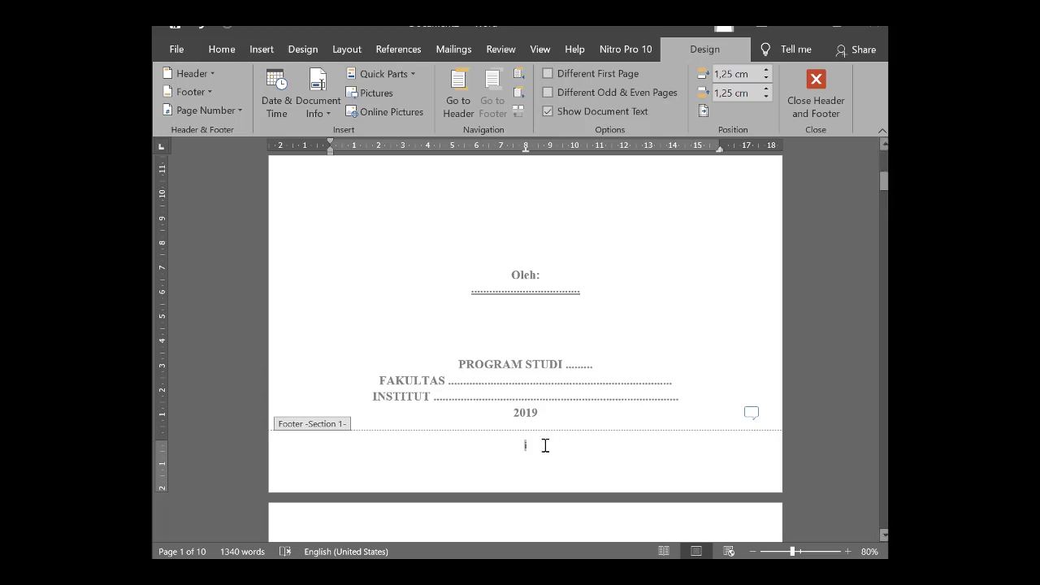
double_click(546, 326)
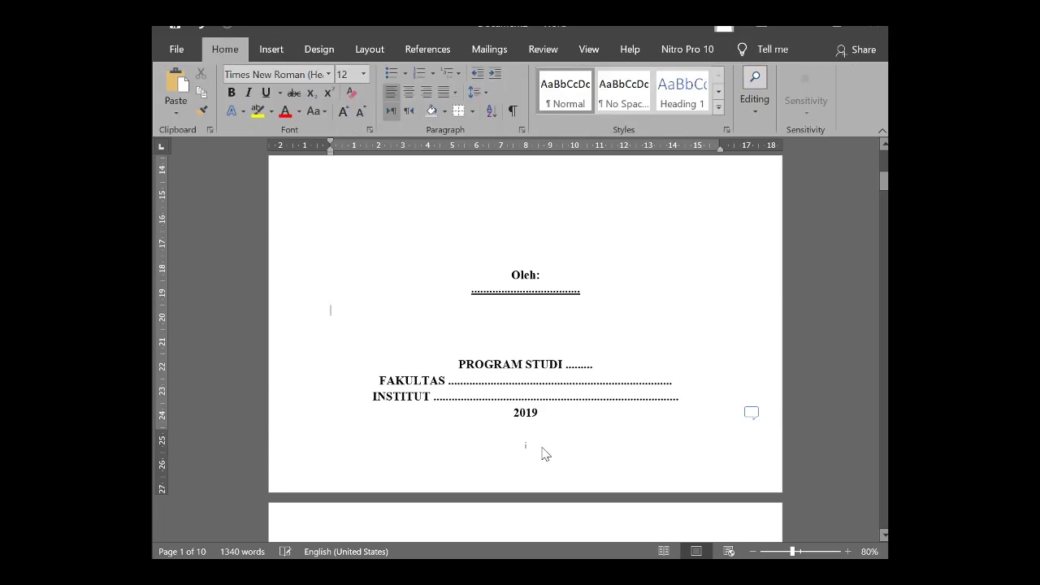
double_click(543, 452)
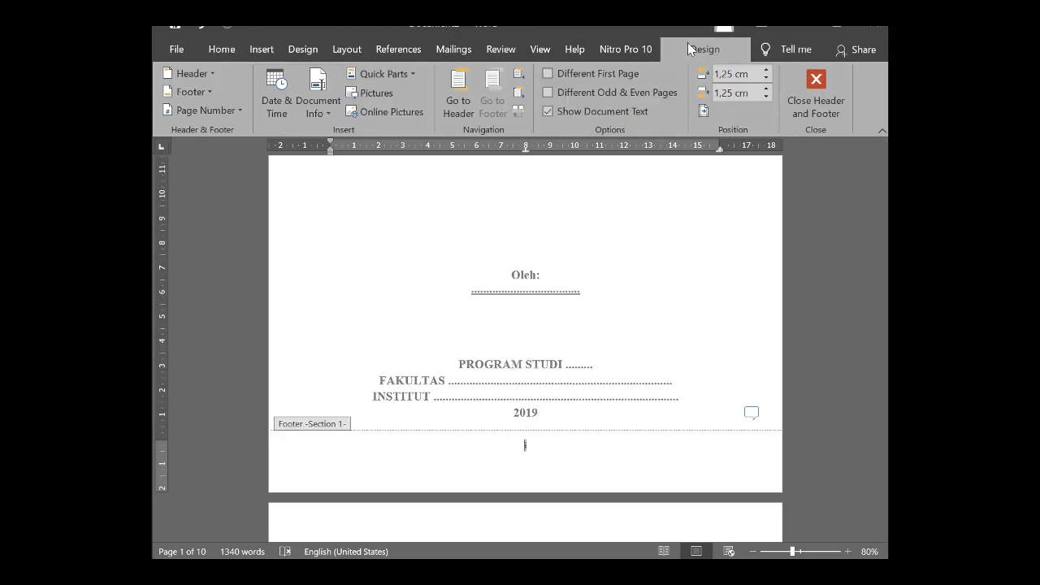
left_click(615, 73)
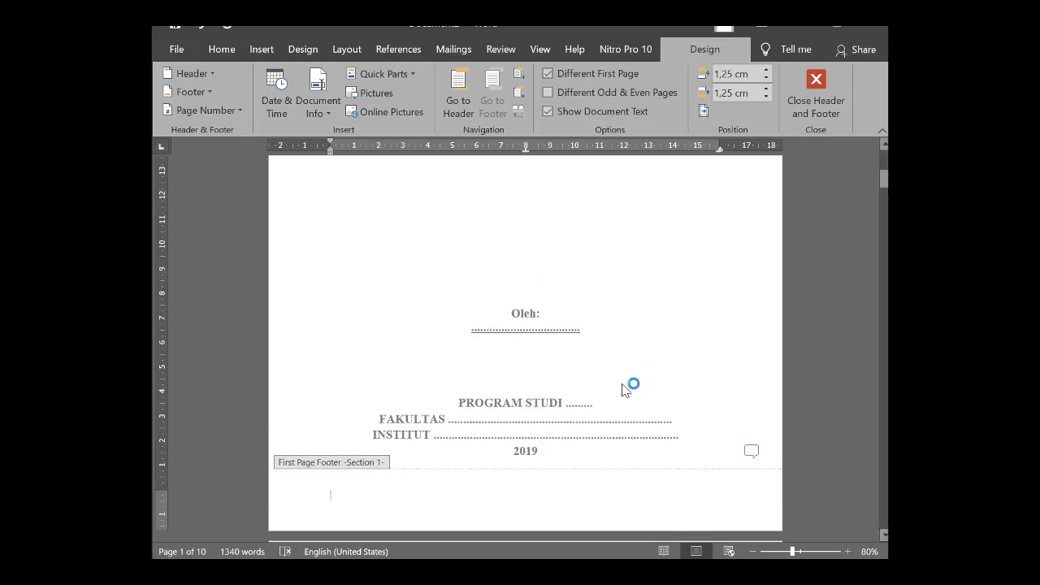
double_click(623, 390)
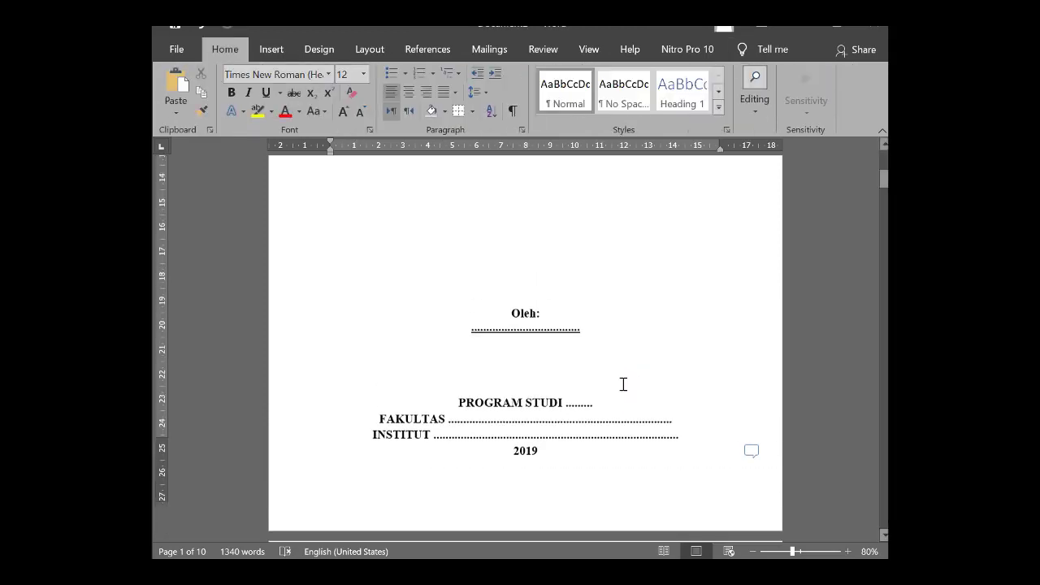
scroll(622, 385, "down", 3)
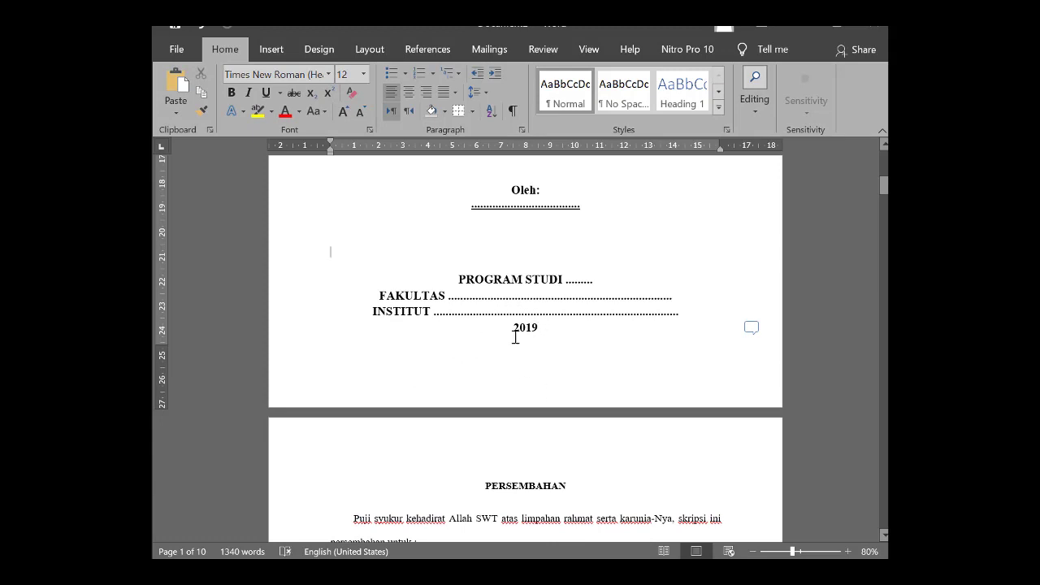
scroll(552, 357, "down", 4)
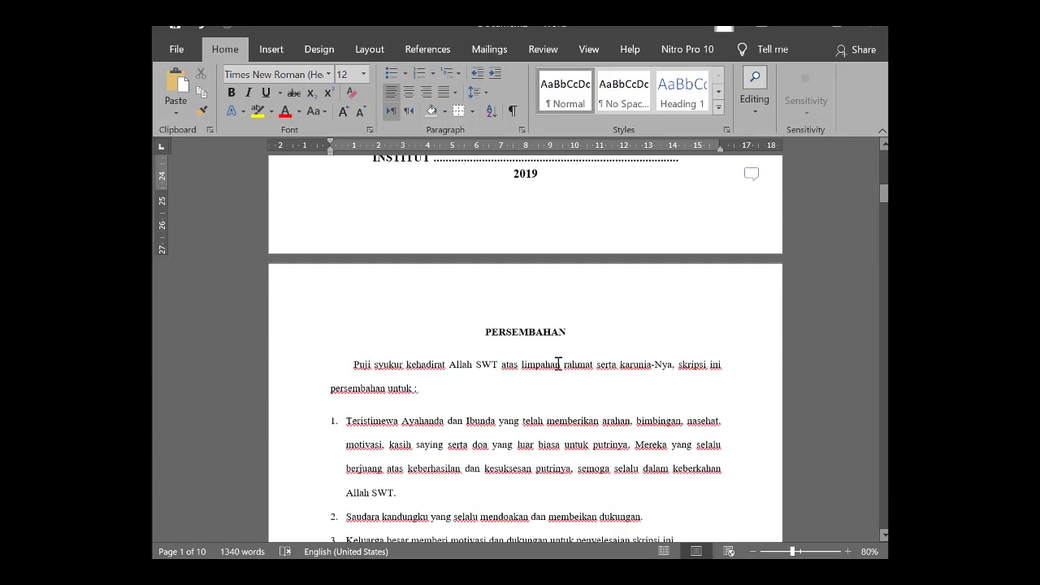
scroll(633, 345, "down", 7)
scroll(601, 355, "down", 1)
scroll(599, 352, "down", 5)
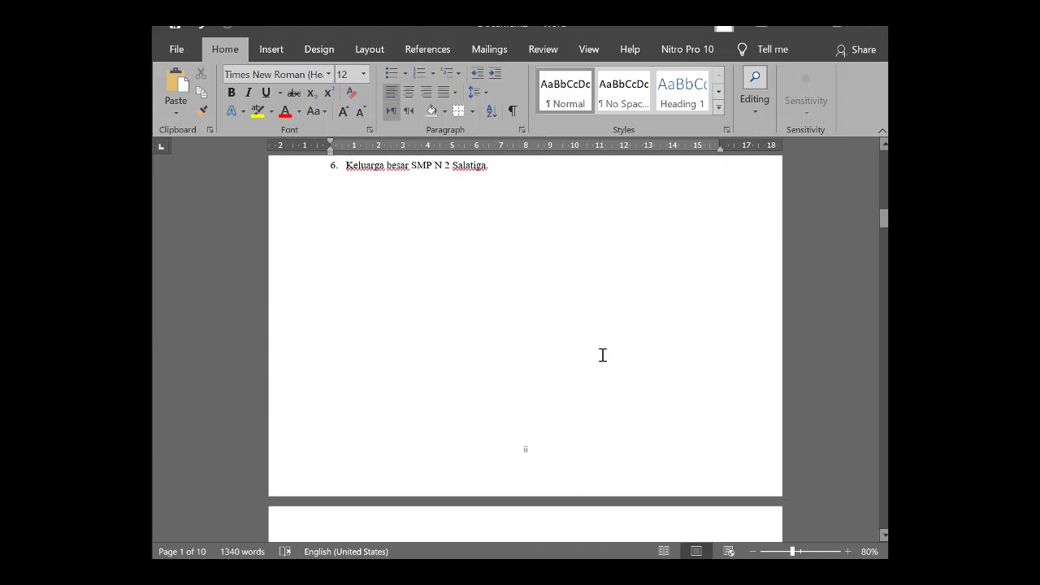
scroll(599, 352, "down", 2)
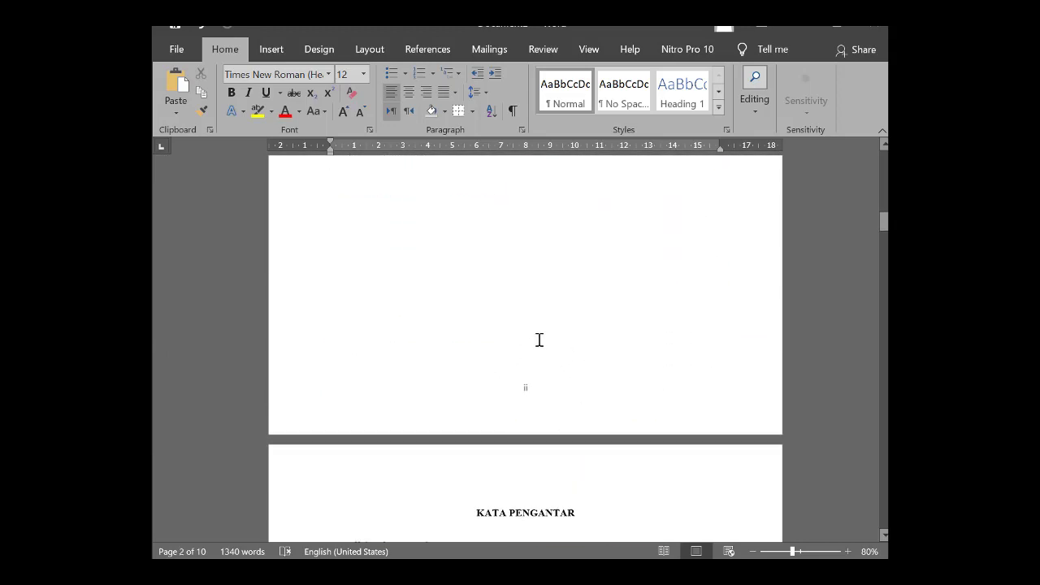